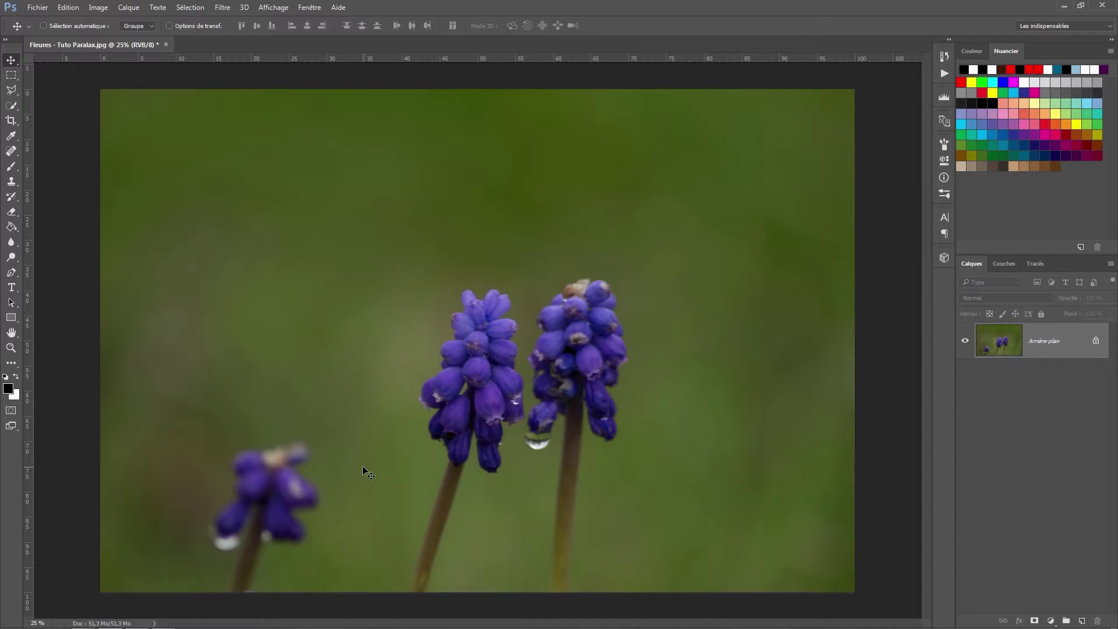
Duplicate the Arrière-plan layer three times, keeping the default copy names
{"action": "right_click", "coordinate": [1044, 350]}
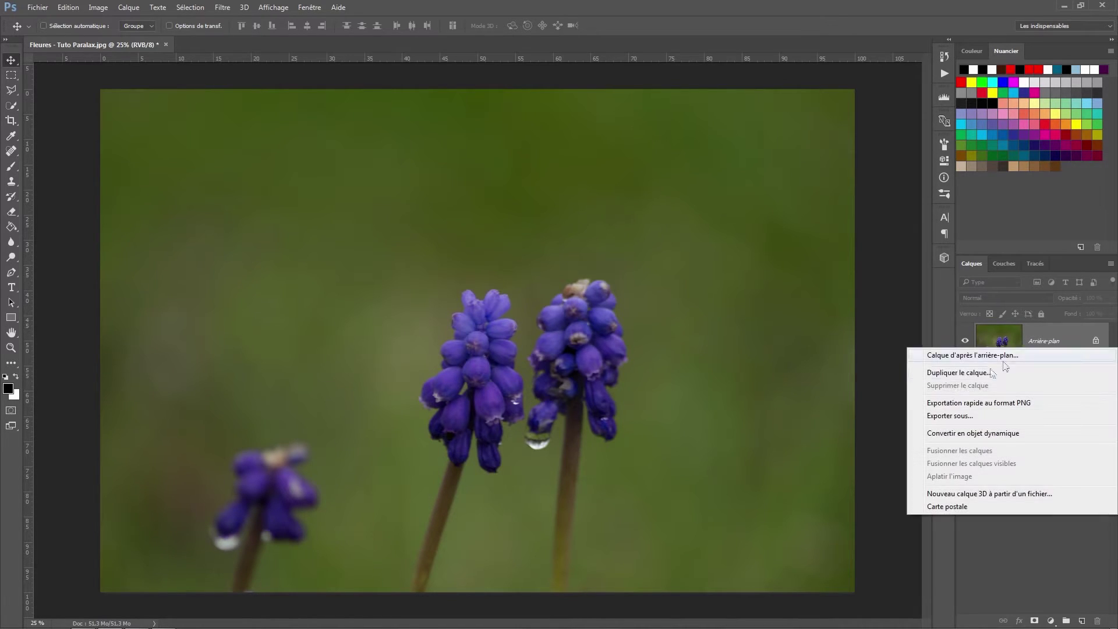
{"action": "left_click", "coordinate": [966, 374]}
{"action": "left_click", "coordinate": [663, 196]}
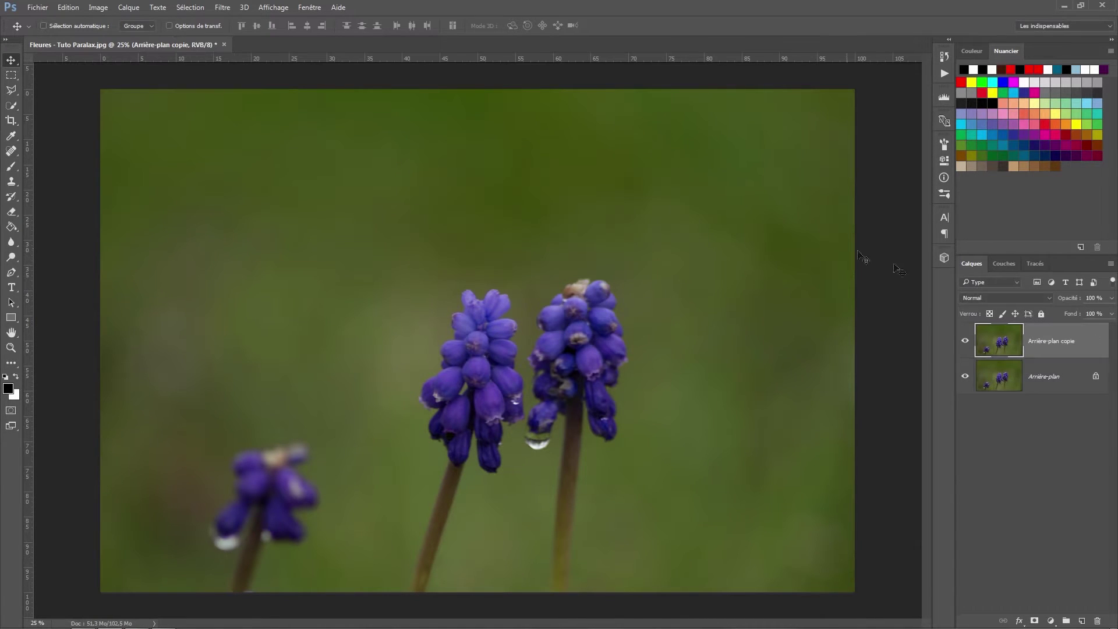
{"action": "right_click", "coordinate": [1052, 335]}
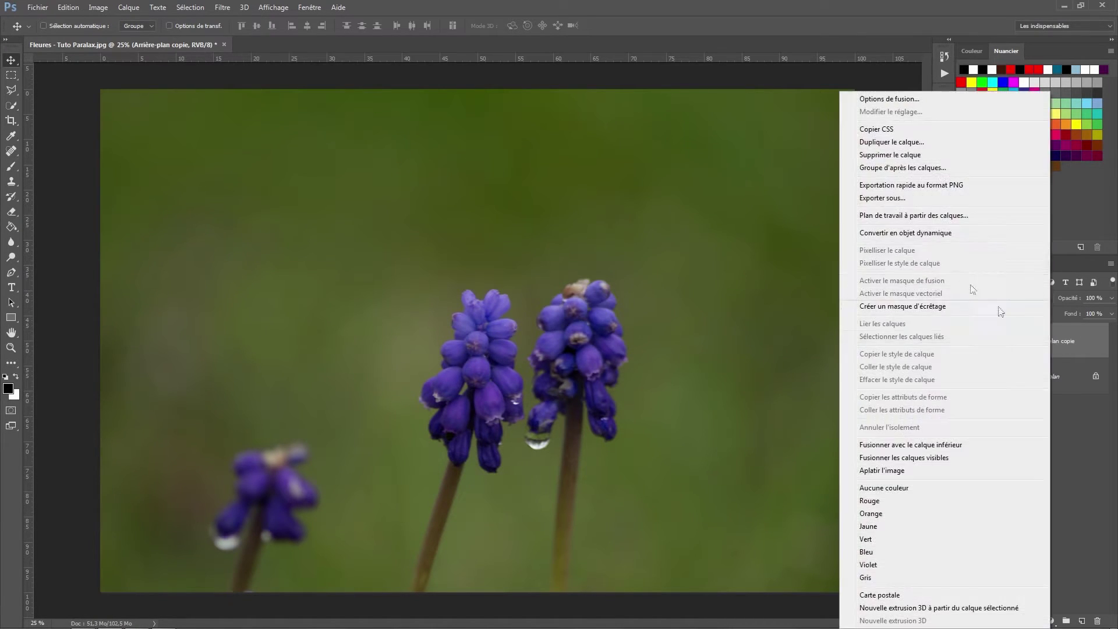
{"action": "left_click", "coordinate": [883, 142]}
{"action": "key", "text": "Return"}
{"action": "right_click", "coordinate": [1057, 353]}
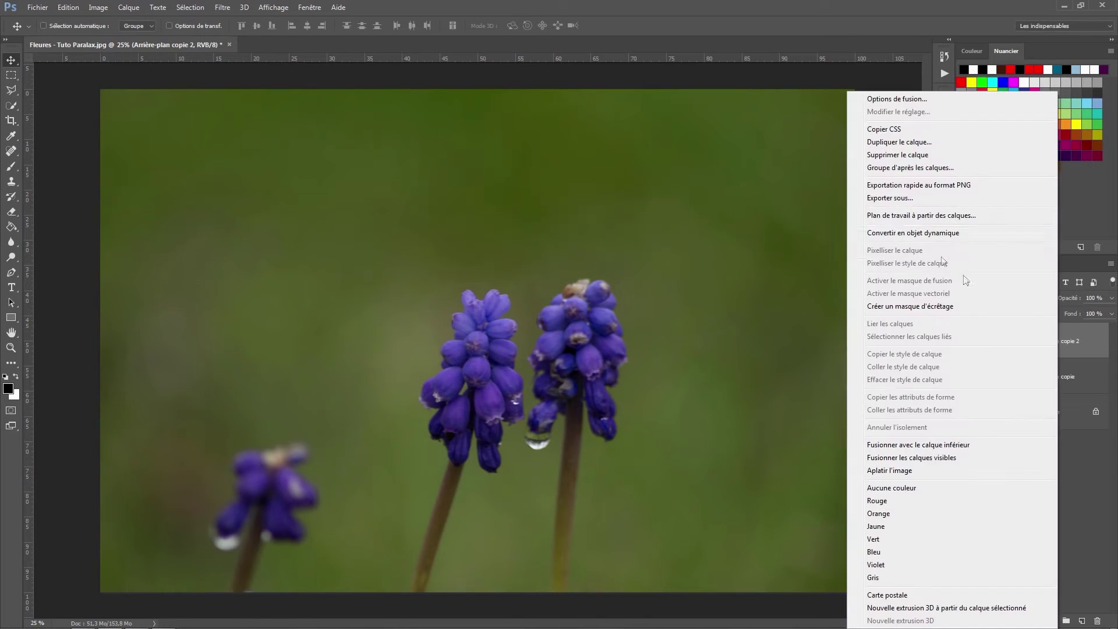
{"action": "left_click", "coordinate": [889, 146]}
{"action": "key", "text": "Return"}
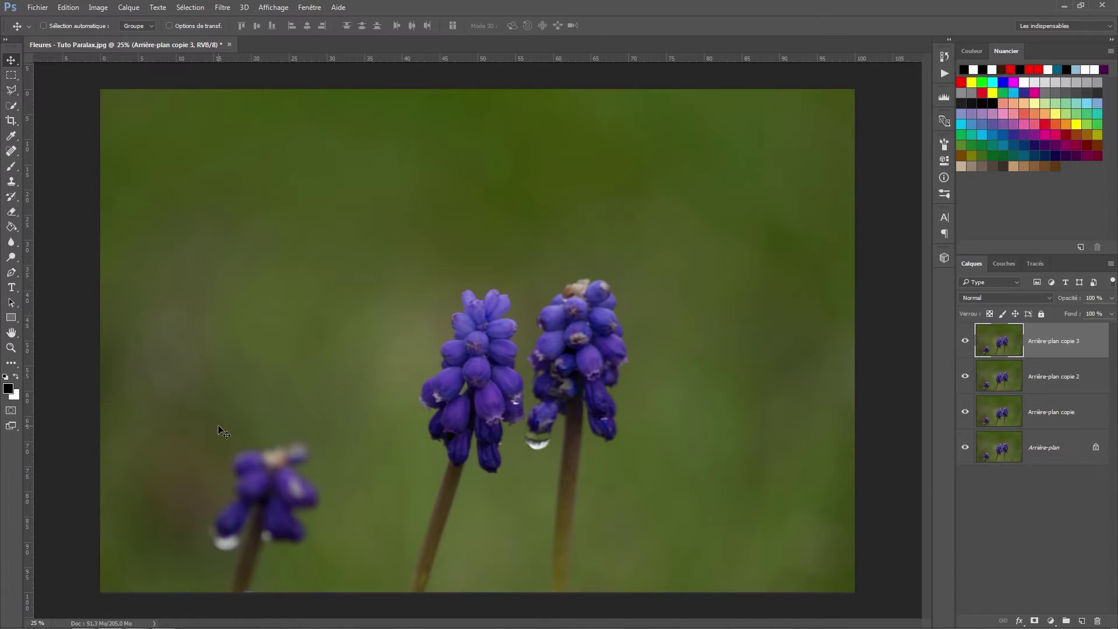
Rename the Arrière-plan copie layer as "Fleure Premier Plan"
{"action": "left_click", "coordinate": [1059, 409]}
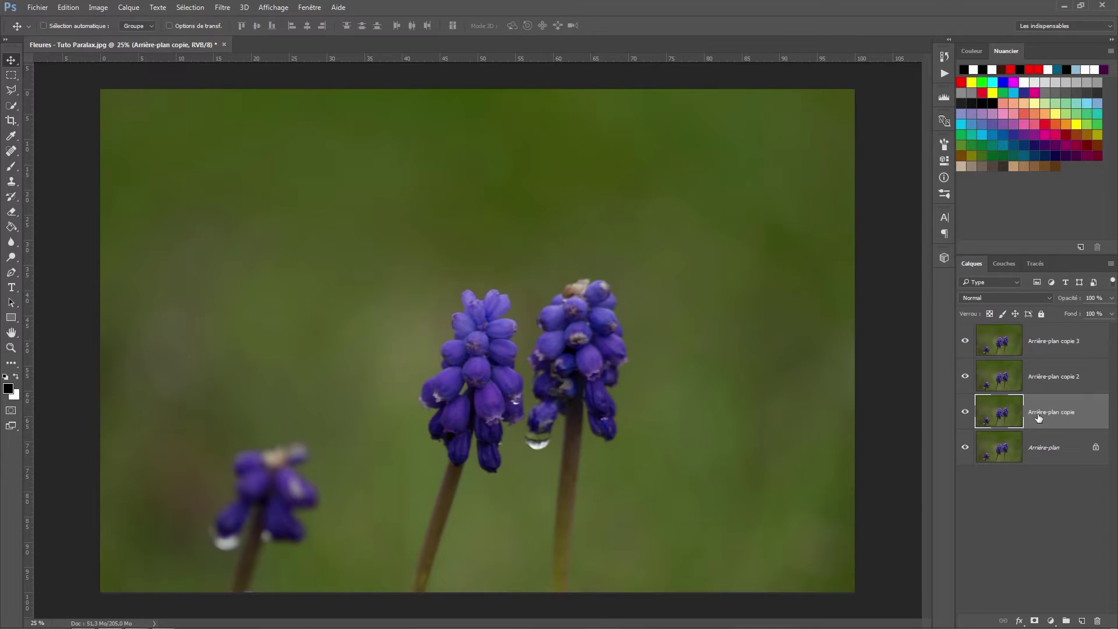
{"action": "double_click", "coordinate": [1040, 413]}
{"action": "type", "text": "Fleure Premier Plan"}
{"action": "key", "text": "Return"}
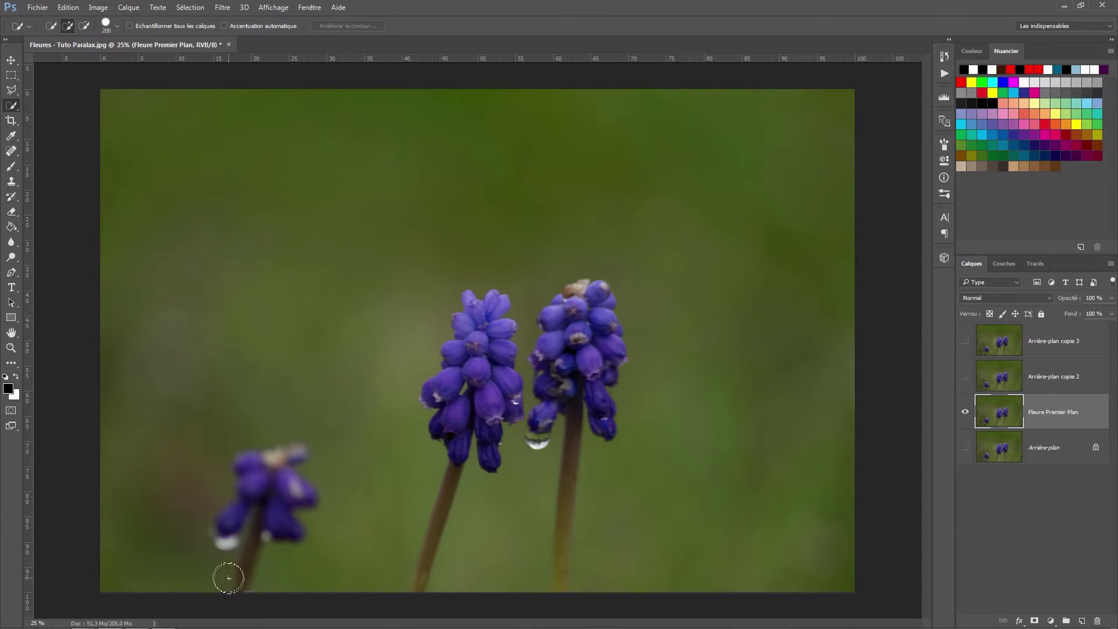
{"action": "left_click", "coordinate": [330, 561]}
{"action": "right_click", "coordinate": [7, 107]}
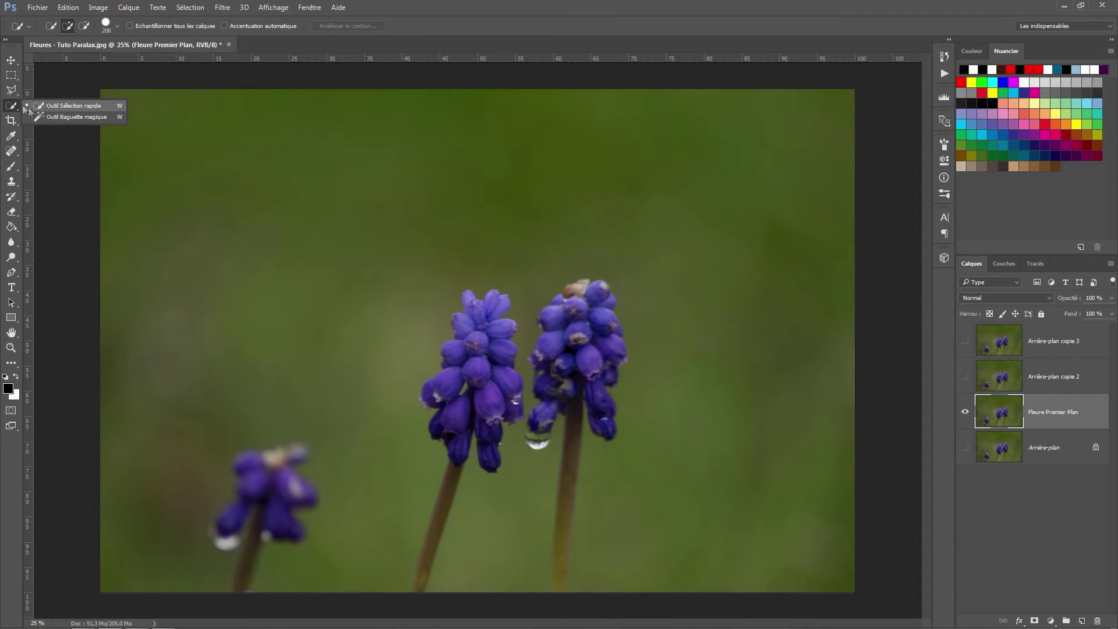
{"action": "left_click", "coordinate": [84, 107]}
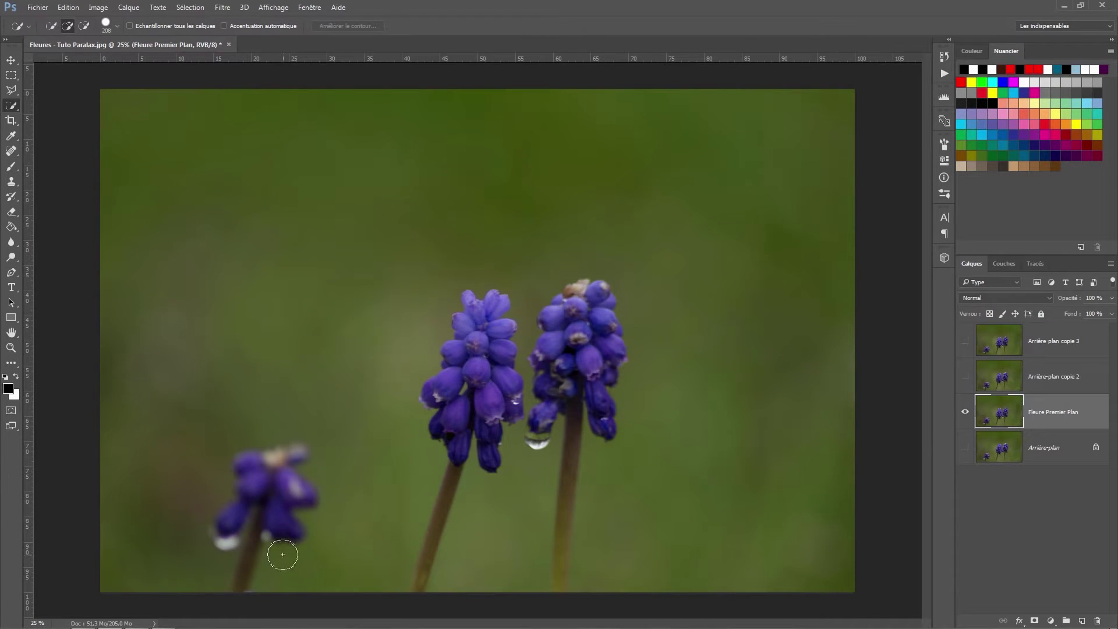
Enter Quick Mask mode and set up a hard round brush of 77 px
{"action": "left_click", "coordinate": [10, 411]}
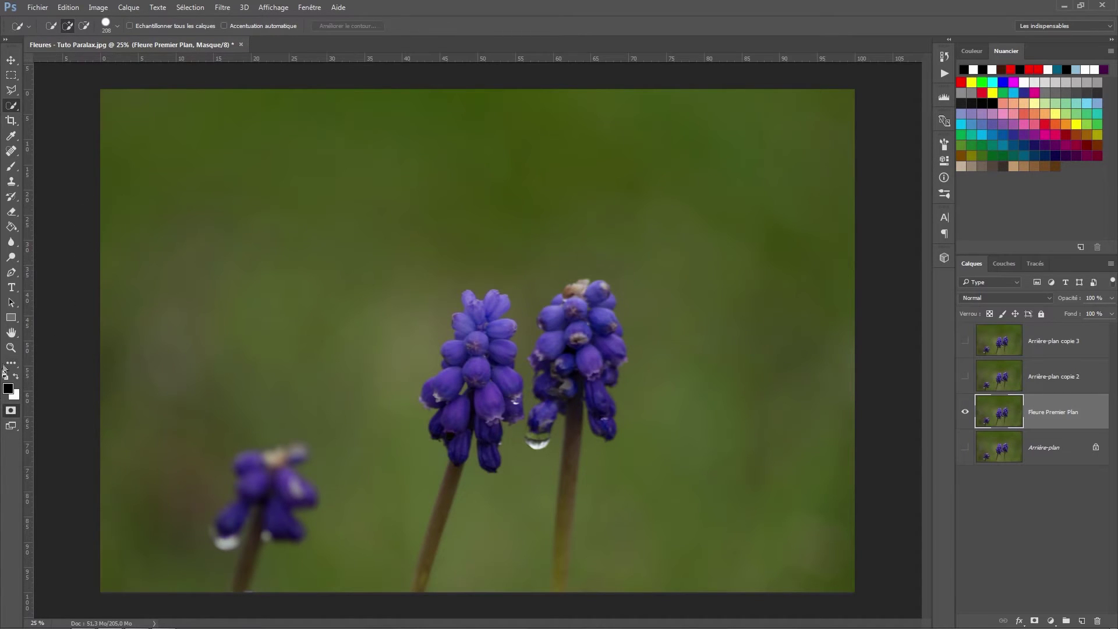
{"action": "left_click", "coordinate": [11, 166]}
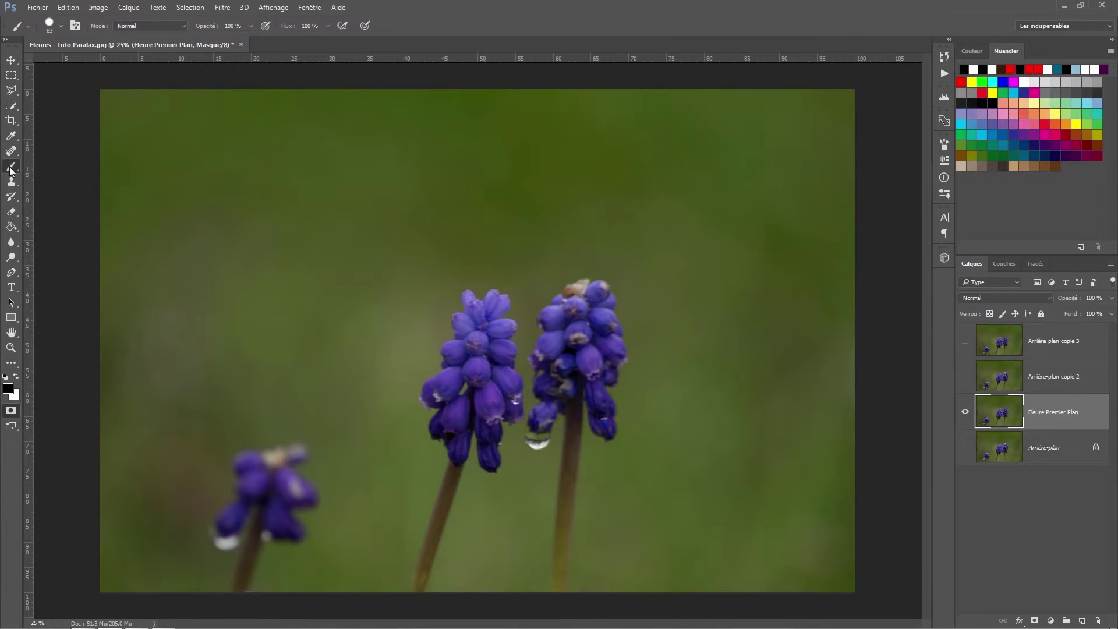
{"action": "left_click", "coordinate": [59, 26]}
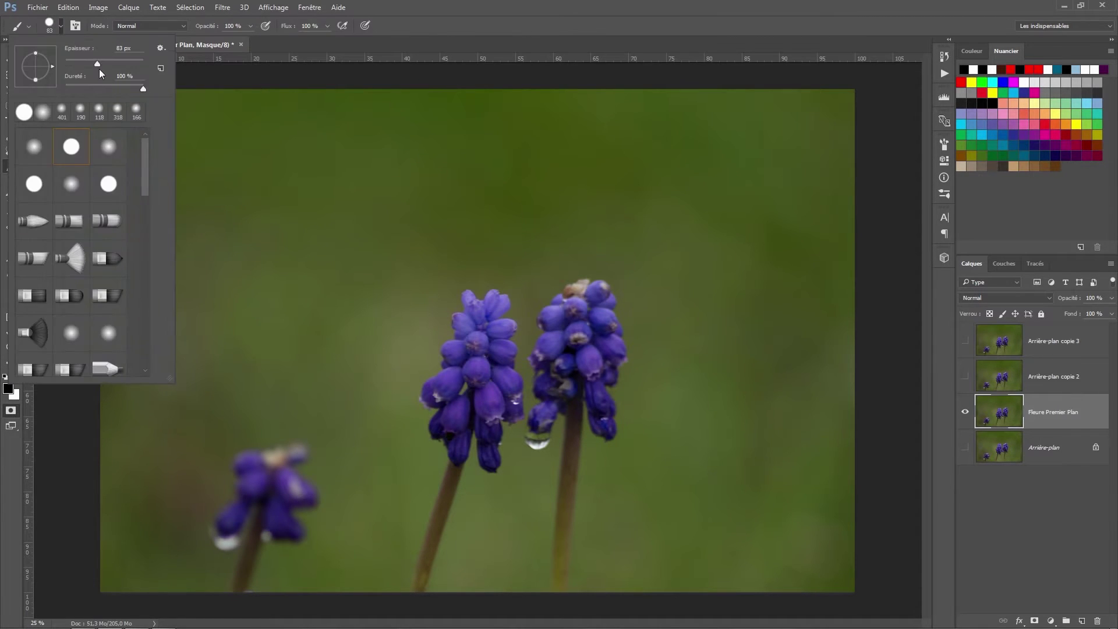
{"action": "left_click_drag", "start_coordinate": [98, 64], "coordinate": [94, 61]}
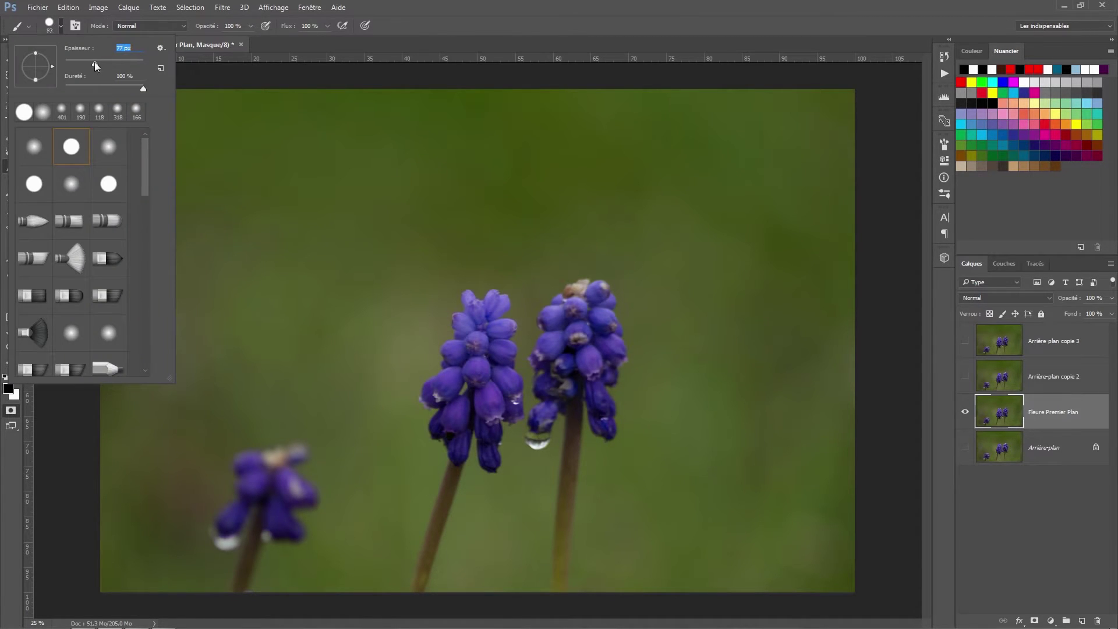
{"action": "left_click", "coordinate": [241, 78]}
Paint the quick mask over the small blurred flower and its stem, and convert it into a selection
{"action": "mouse_move", "coordinate": [241, 456]}
{"action": "left_mouse_down"}
{"action": "mouse_move", "coordinate": [249, 493]}
{"action": "mouse_move", "coordinate": [218, 527]}
{"action": "mouse_move", "coordinate": [229, 543]}
{"action": "mouse_move", "coordinate": [249, 500]}
{"action": "mouse_move", "coordinate": [216, 517]}
{"action": "mouse_move", "coordinate": [229, 543]}
{"action": "mouse_move", "coordinate": [248, 509]}
{"action": "mouse_move", "coordinate": [236, 456]}
{"action": "mouse_move", "coordinate": [303, 446]}
{"action": "mouse_move", "coordinate": [286, 462]}
{"action": "mouse_move", "coordinate": [312, 500]}
{"action": "mouse_move", "coordinate": [289, 469]}
{"action": "mouse_move", "coordinate": [305, 493]}
{"action": "mouse_move", "coordinate": [279, 510]}
{"action": "mouse_move", "coordinate": [290, 518]}
{"action": "mouse_move", "coordinate": [286, 506]}
{"action": "mouse_move", "coordinate": [305, 502]}
{"action": "mouse_move", "coordinate": [278, 507]}
{"action": "mouse_move", "coordinate": [301, 530]}
{"action": "mouse_move", "coordinate": [258, 540]}
{"action": "mouse_move", "coordinate": [233, 593]}
{"action": "mouse_move", "coordinate": [264, 504]}
{"action": "mouse_move", "coordinate": [266, 526]}
{"action": "mouse_move", "coordinate": [259, 542]}
{"action": "mouse_move", "coordinate": [247, 449]}
{"action": "mouse_move", "coordinate": [276, 464]}
{"action": "mouse_move", "coordinate": [264, 494]}
{"action": "mouse_move", "coordinate": [273, 471]}
{"action": "mouse_move", "coordinate": [284, 520]}
{"action": "left_mouse_up"}
{"action": "key", "text": "x"}
{"action": "key", "text": "x"}
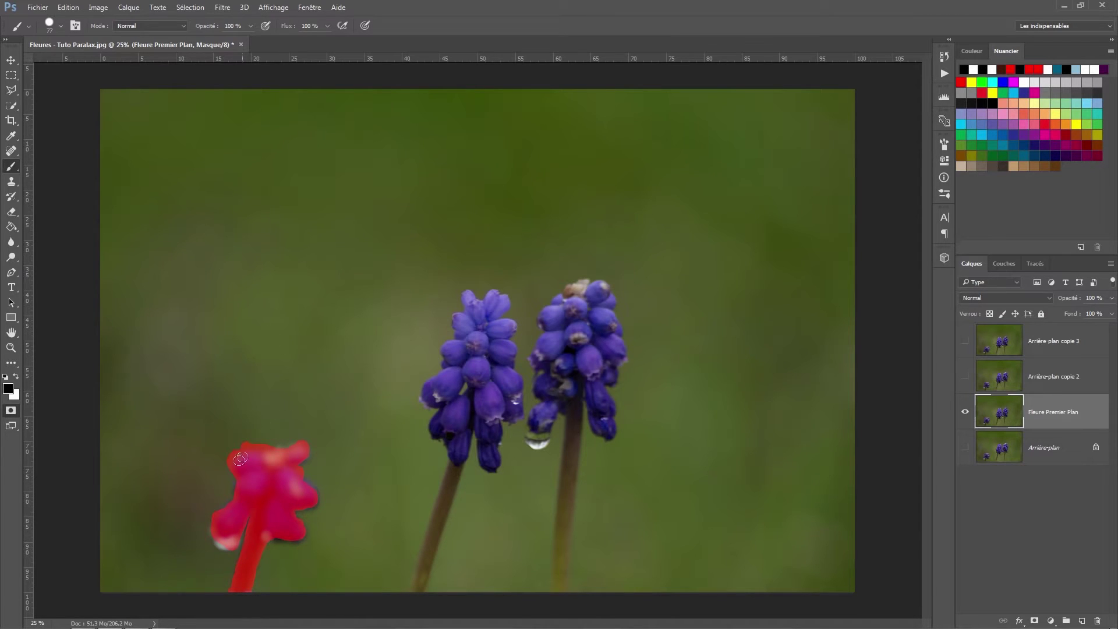
{"action": "key", "text": "q"}
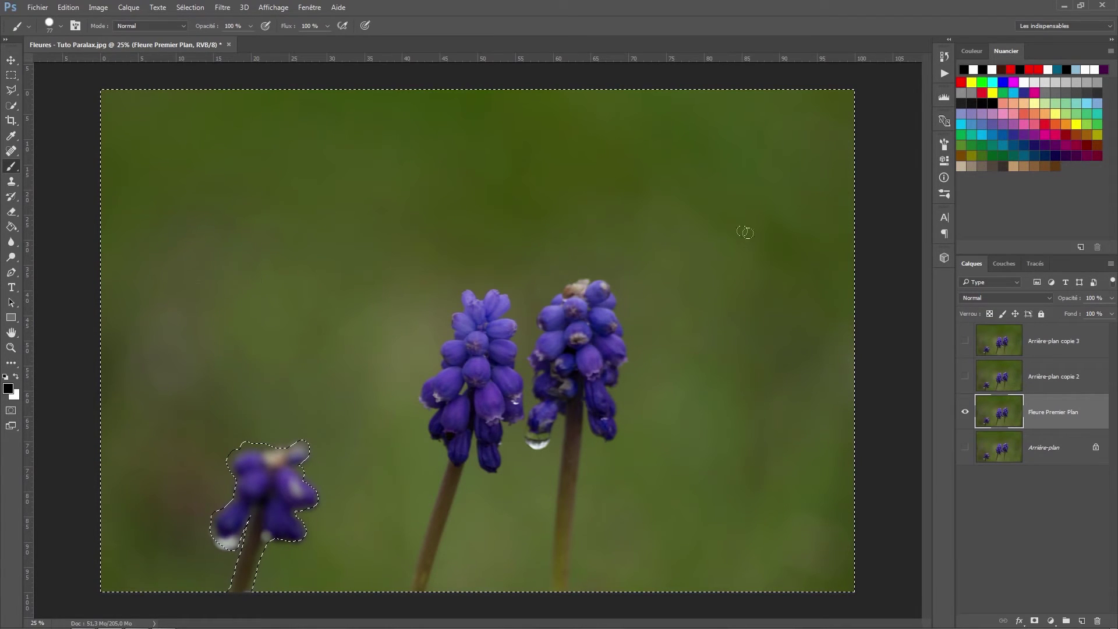
Invert the selection and use it as a layer mask isolating the blurred flower on Fleure Premier Plan
{"action": "left_click", "coordinate": [190, 7]}
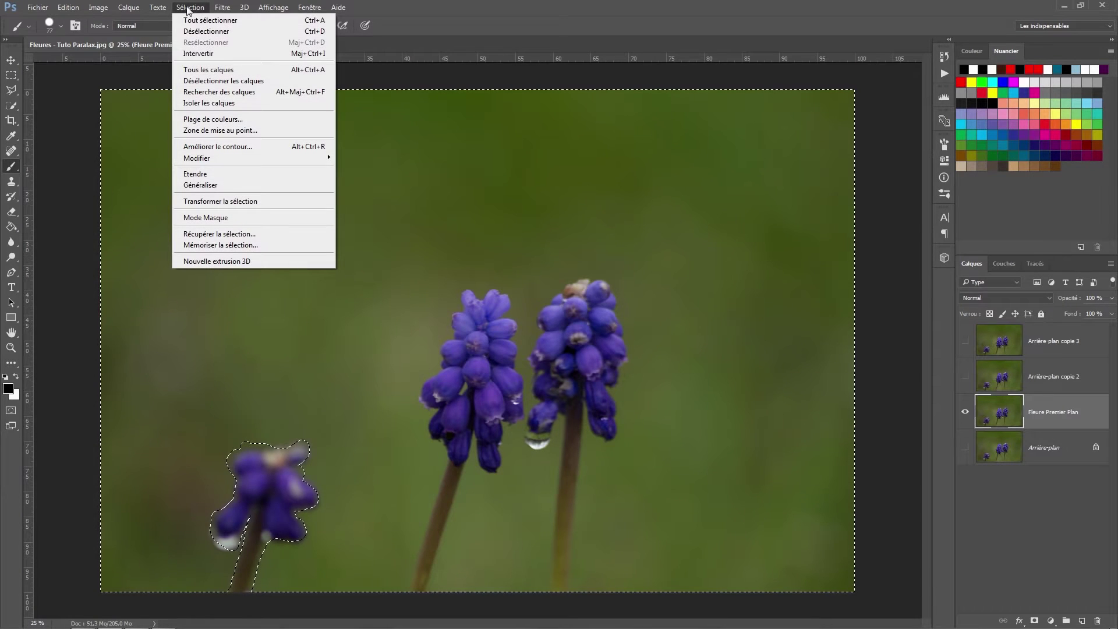
{"action": "left_click", "coordinate": [208, 53]}
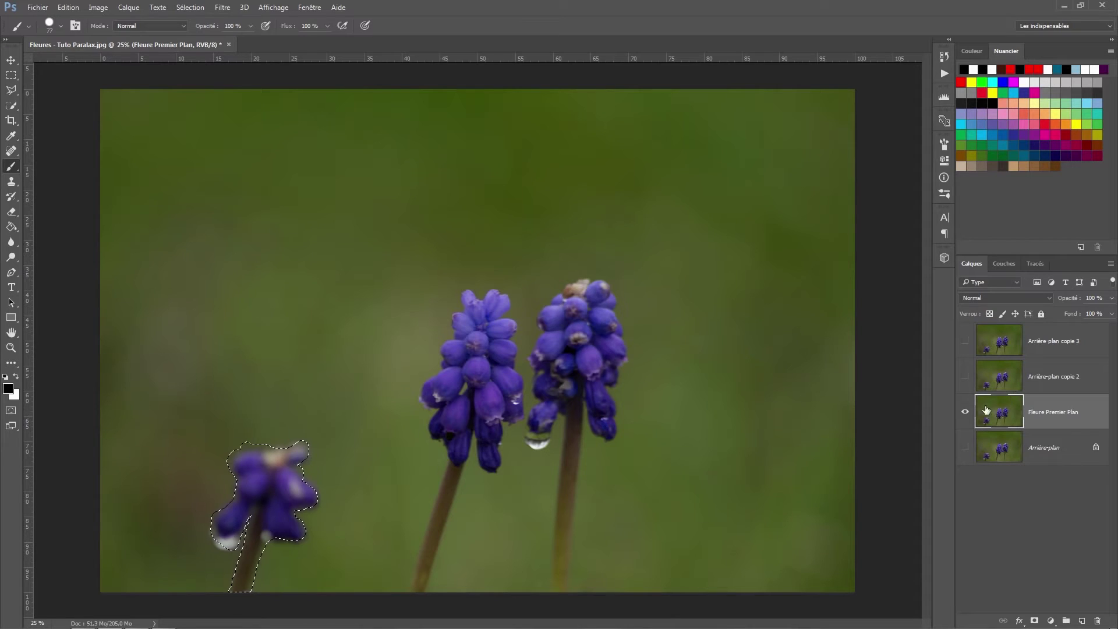
{"action": "left_click", "coordinate": [1035, 623]}
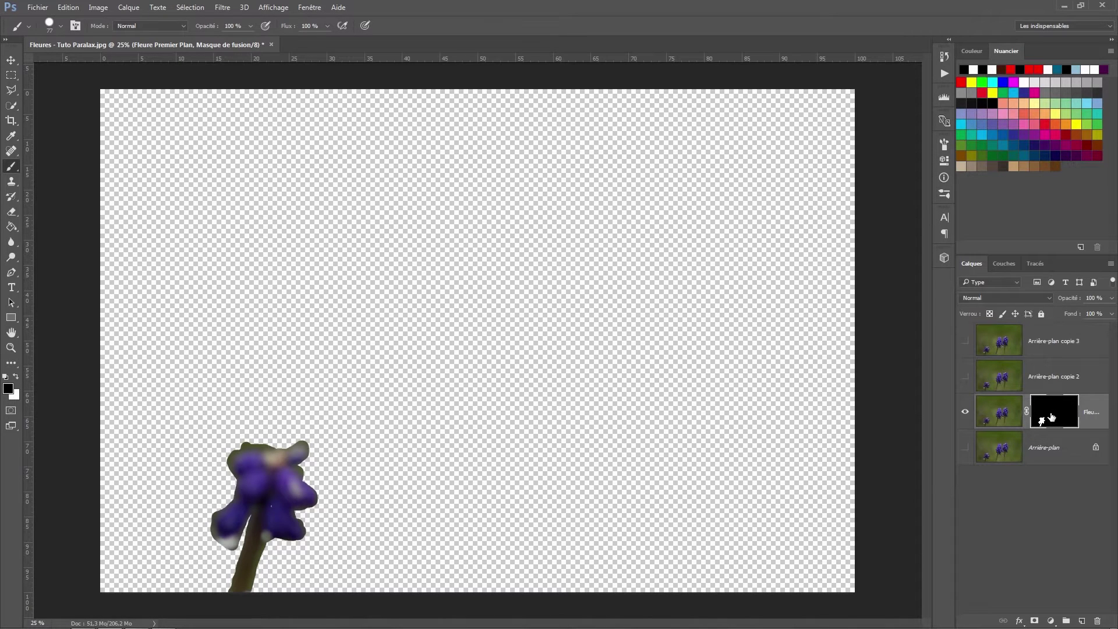
Feather the Fleure Premier Plan layer mask by 18.6 px
{"action": "double_click", "coordinate": [1052, 417]}
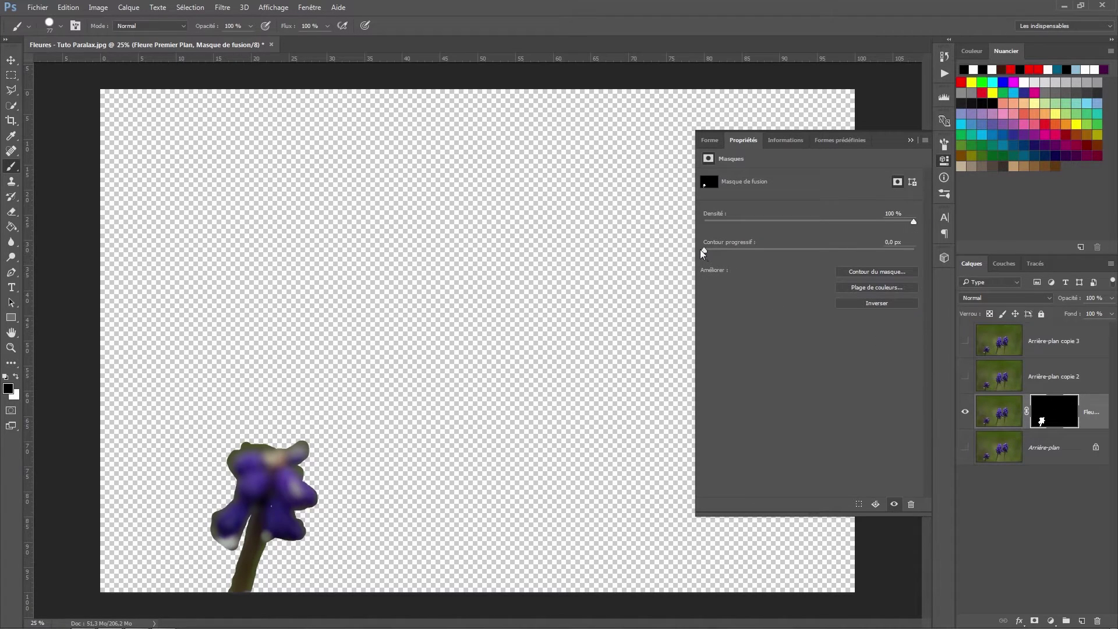
{"action": "left_click_drag", "start_coordinate": [703, 250], "coordinate": [795, 251]}
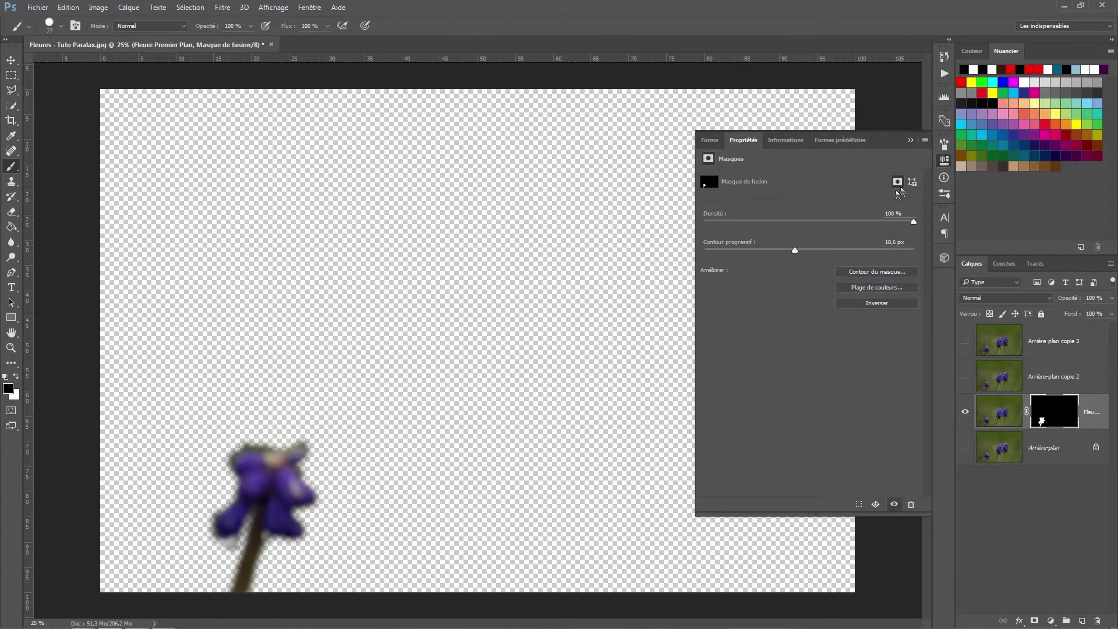
{"action": "left_click", "coordinate": [911, 140]}
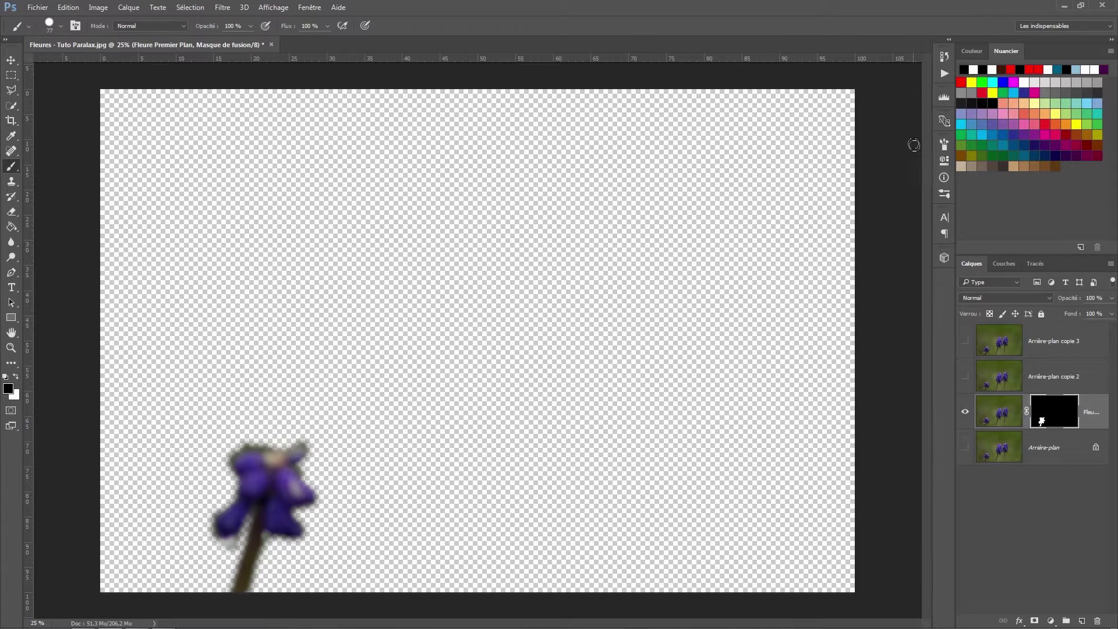
Show only the Arrière-plan copie 2 layer and activate the Quick Selection tool
{"action": "key", "text": "w"}
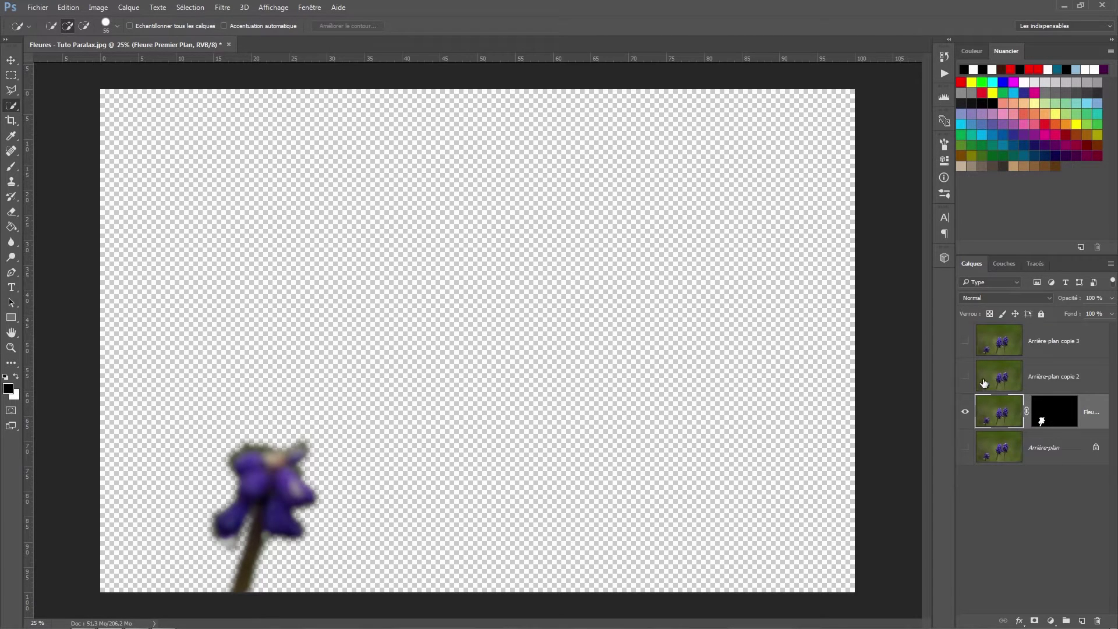
{"action": "left_click", "coordinate": [966, 378], "text": "alt"}
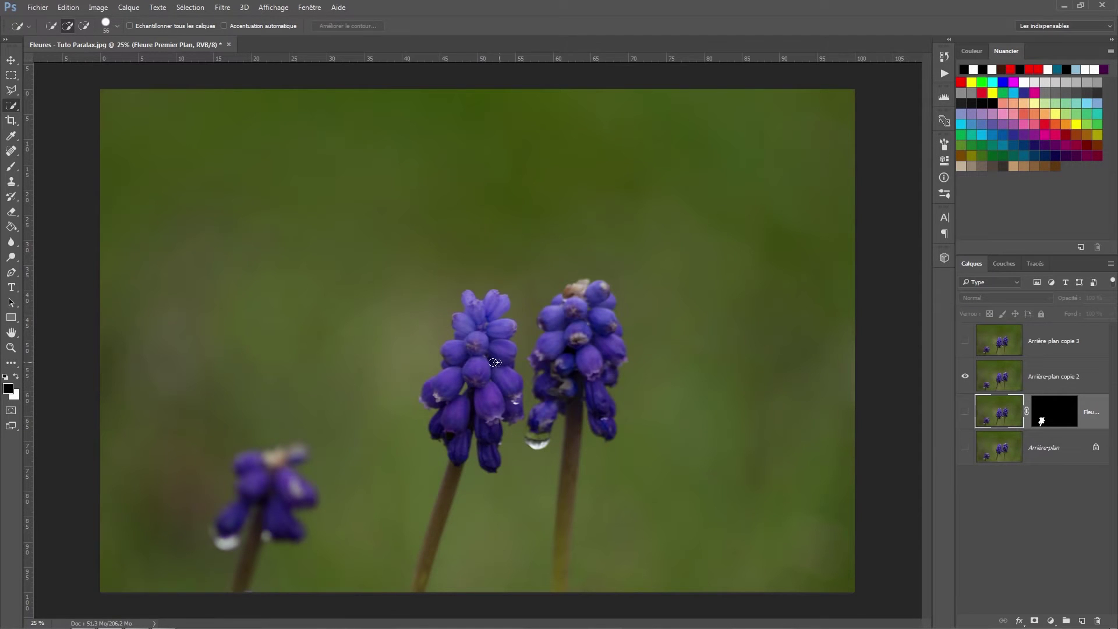
{"action": "right_click", "coordinate": [10, 108]}
{"action": "left_click", "coordinate": [65, 105]}
{"action": "mouse_move", "coordinate": [484, 313]}
{"action": "left_mouse_down"}
{"action": "mouse_move", "coordinate": [475, 367]}
{"action": "mouse_move", "coordinate": [477, 379]}
{"action": "mouse_move", "coordinate": [498, 320]}
{"action": "mouse_move", "coordinate": [494, 418]}
{"action": "mouse_move", "coordinate": [507, 417]}
{"action": "mouse_move", "coordinate": [509, 406]}
{"action": "mouse_move", "coordinate": [488, 422]}
{"action": "mouse_move", "coordinate": [486, 448]}
{"action": "mouse_move", "coordinate": [471, 412]}
{"action": "mouse_move", "coordinate": [450, 434]}
{"action": "left_mouse_up"}
{"action": "left_click", "coordinate": [190, 7]}
{"action": "left_click", "coordinate": [193, 35]}
Make a quick selection of the middle flower and its stem on the Arrière-plan copie 2 layer
{"action": "left_click", "coordinate": [1000, 380]}
{"action": "mouse_move", "coordinate": [480, 309]}
{"action": "left_mouse_down"}
{"action": "mouse_move", "coordinate": [448, 490]}
{"action": "mouse_move", "coordinate": [402, 594]}
{"action": "left_mouse_up"}
Try masking the Arrière-plan copie 2 layer with the flower selection and feathering the mask by 6.0 px
{"action": "left_click", "coordinate": [1035, 621]}
{"action": "double_click", "coordinate": [1055, 376]}
{"action": "left_click_drag", "start_coordinate": [706, 250], "coordinate": [767, 251]}
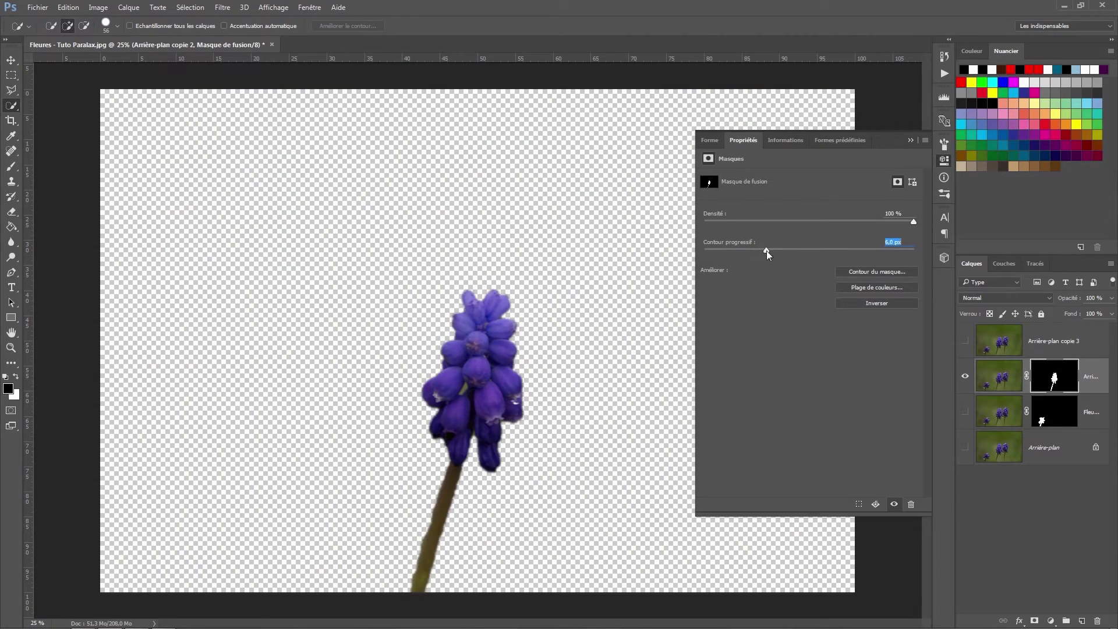
Contract the middle flower's selection and mask Arrière-plan copie 2 with it again, using a slight feather
{"action": "left_click", "coordinate": [1055, 378], "text": "ctrl"}
{"action": "left_click", "coordinate": [190, 7]}
{"action": "left_click", "coordinate": [364, 190]}
{"action": "left_click", "coordinate": [655, 197]}
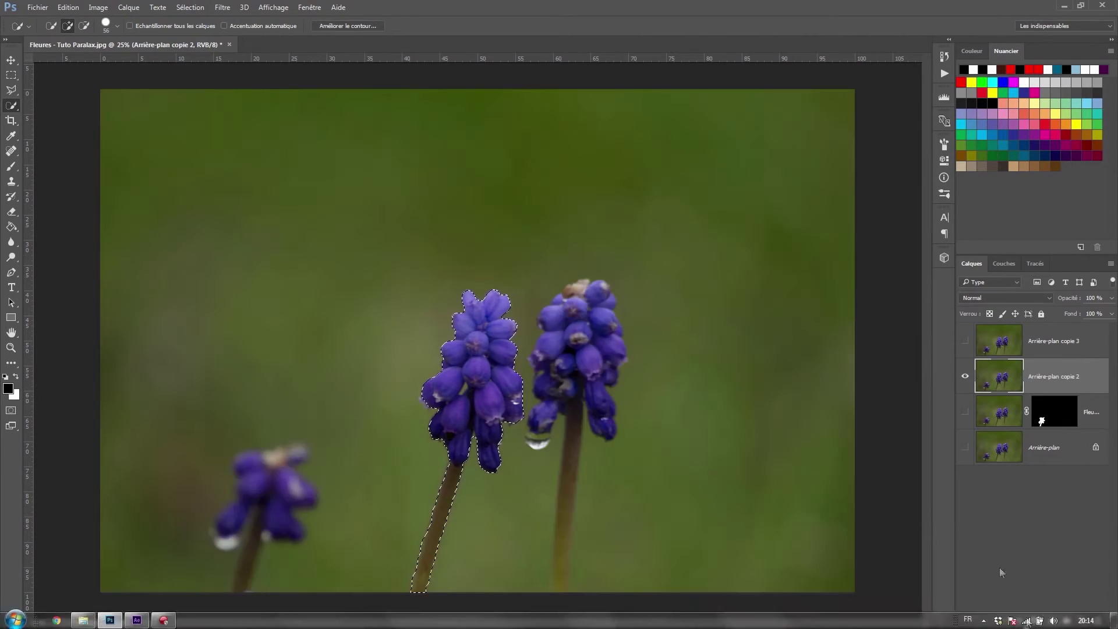
{"action": "double_click", "coordinate": [1055, 376]}
{"action": "left_click_drag", "start_coordinate": [705, 250], "coordinate": [728, 250]}
Show only the Arrière-plan copie 3 layer and make a quick selection of the rightmost flower and its stem
{"action": "left_click", "coordinate": [964, 412]}
{"action": "left_click", "coordinate": [965, 412]}
{"action": "left_click", "coordinate": [965, 377]}
{"action": "left_click", "coordinate": [965, 341]}
{"action": "left_click", "coordinate": [996, 346]}
{"action": "mouse_move", "coordinate": [600, 304]}
{"action": "left_mouse_down"}
{"action": "mouse_move", "coordinate": [548, 322]}
{"action": "mouse_move", "coordinate": [544, 410]}
{"action": "mouse_move", "coordinate": [595, 382]}
{"action": "mouse_move", "coordinate": [578, 424]}
{"action": "mouse_move", "coordinate": [585, 442]}
{"action": "mouse_move", "coordinate": [560, 589]}
{"action": "left_mouse_up"}
{"action": "left_click_drag", "start_coordinate": [528, 323], "coordinate": [522, 397]}
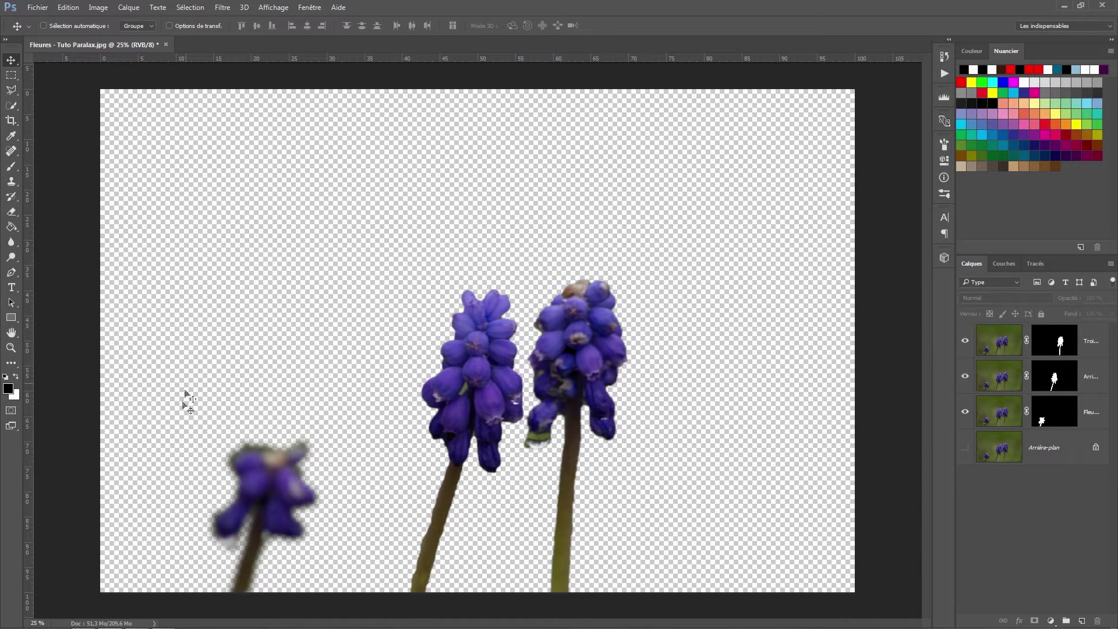
{"action": "left_click", "coordinate": [1019, 341]}
{"action": "left_click", "coordinate": [1003, 376]}
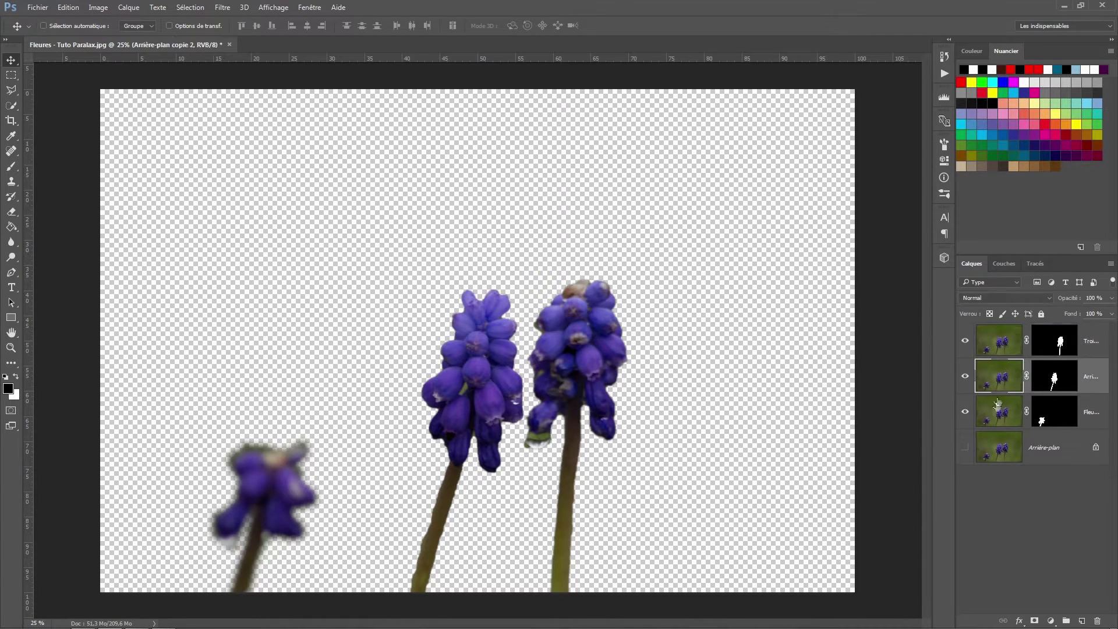
{"action": "left_click", "coordinate": [999, 411]}
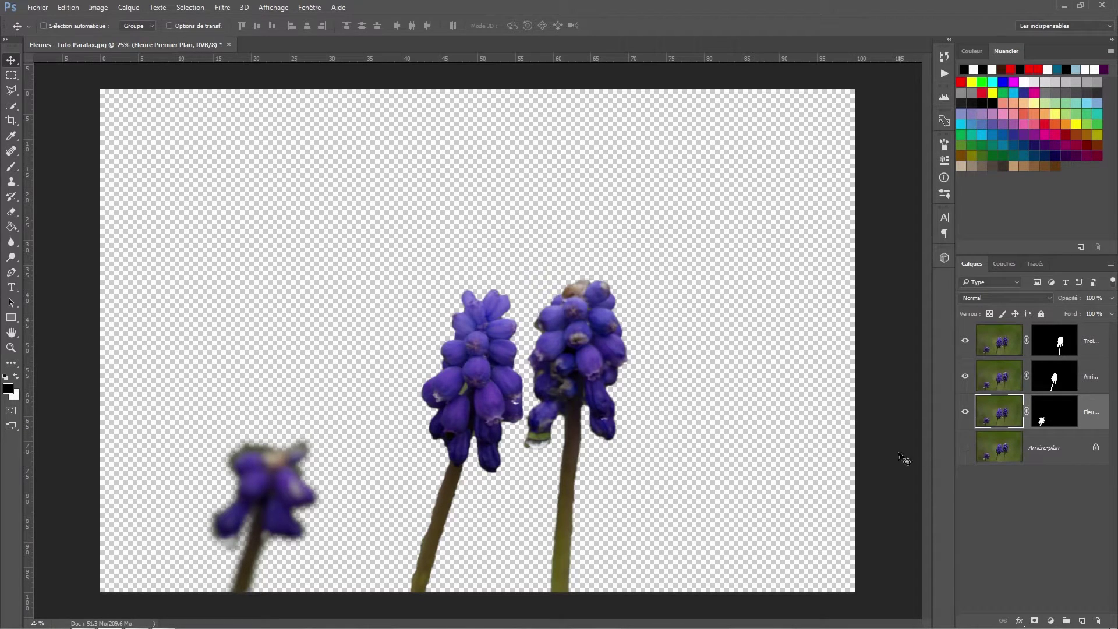
Show only the Arrière-plan layer and convert it into a regular layer with the default name Calque 0
{"action": "left_click", "coordinate": [965, 452], "text": "alt"}
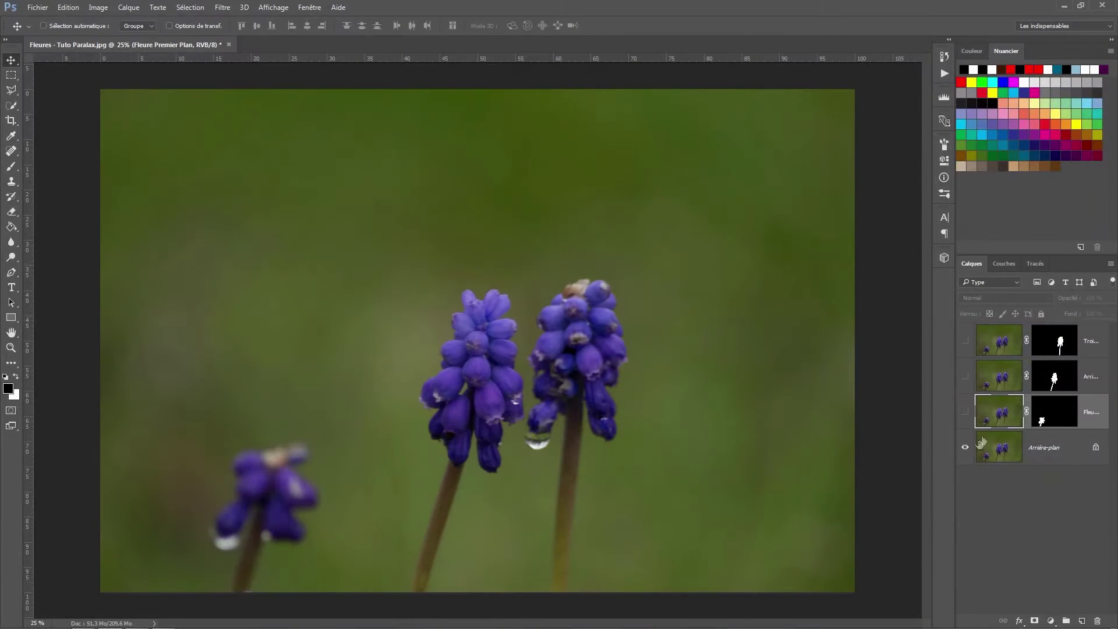
{"action": "double_click", "coordinate": [1072, 448]}
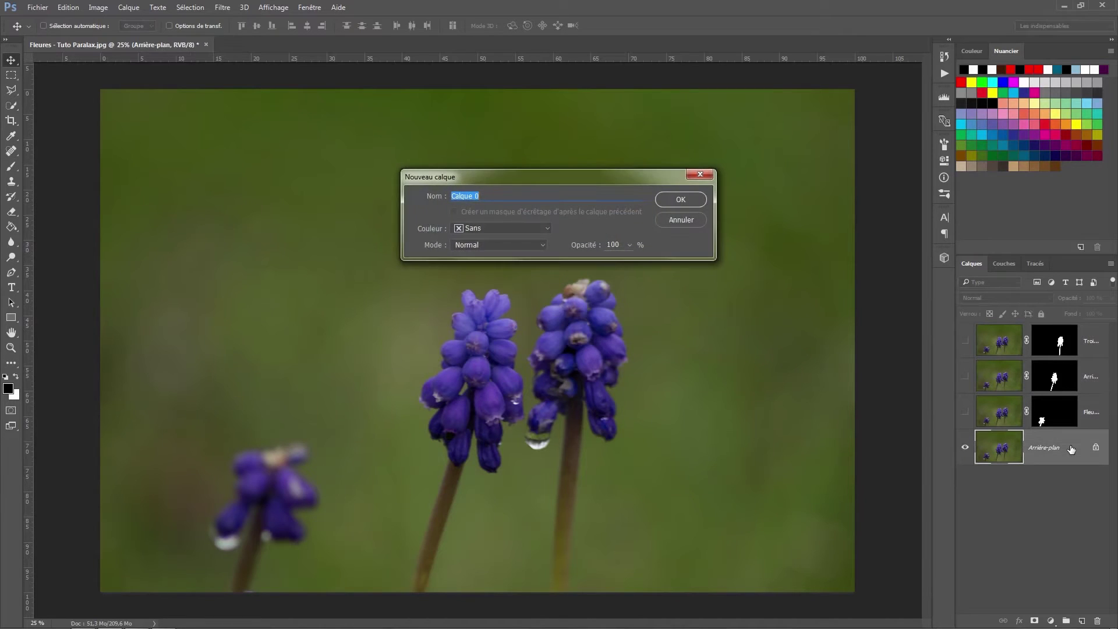
{"action": "left_click", "coordinate": [691, 202]}
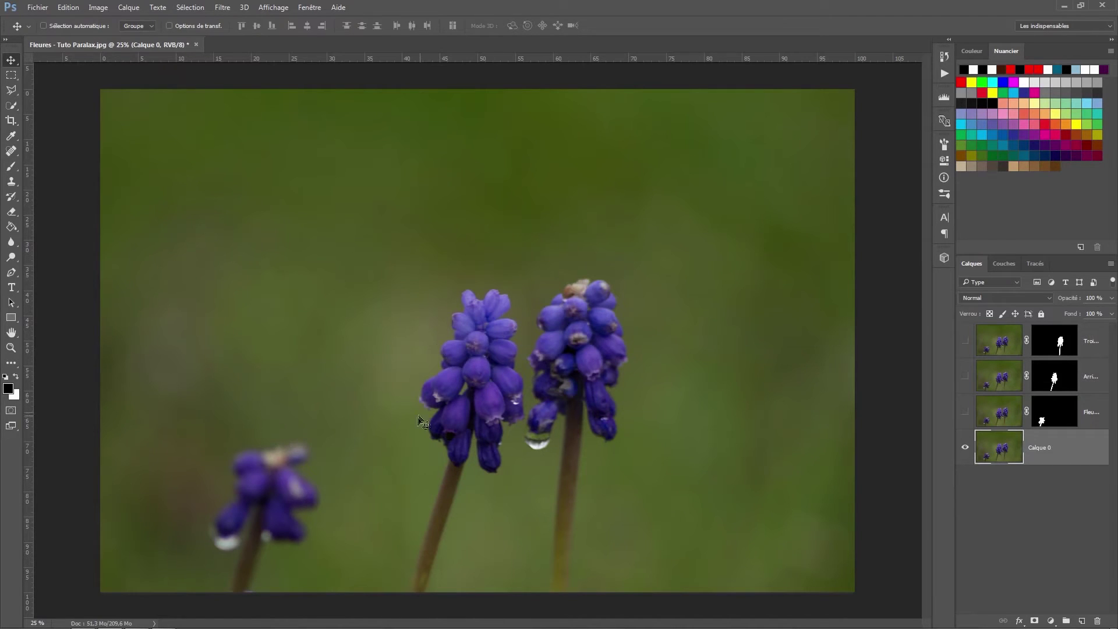
Remove all three flowers and their stems from Calque 0 using a content-aware Spot Healing Brush of 463 px
{"action": "left_click_drag", "start_coordinate": [11, 151], "coordinate": [54, 152]}
{"action": "left_click", "coordinate": [56, 28]}
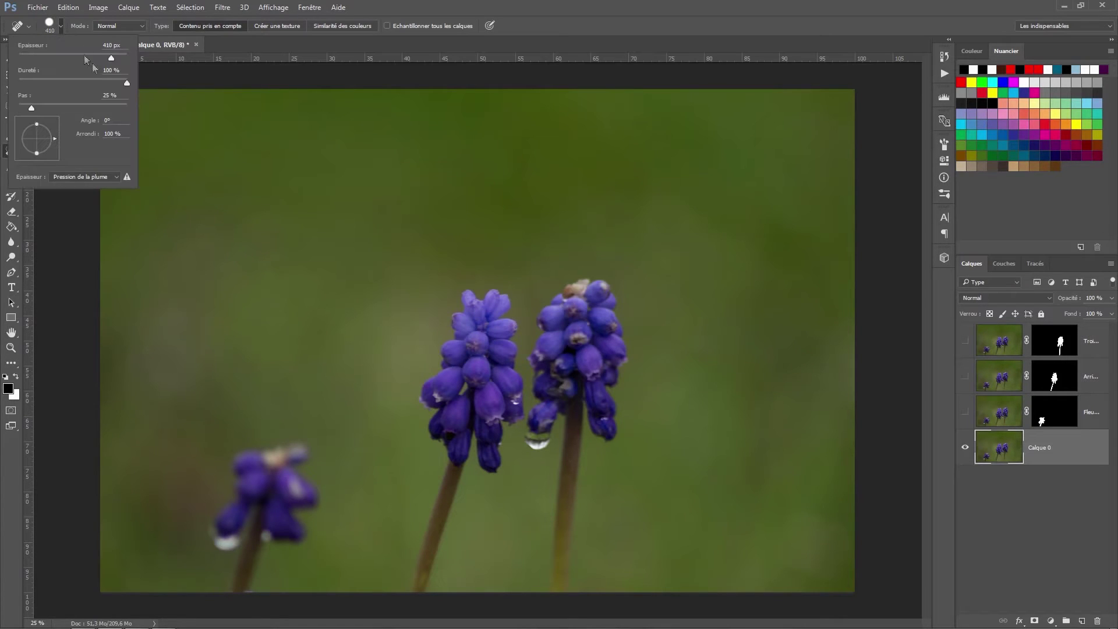
{"action": "mouse_move", "coordinate": [294, 447]}
{"action": "left_mouse_down"}
{"action": "mouse_move", "coordinate": [306, 445]}
{"action": "mouse_move", "coordinate": [227, 495]}
{"action": "mouse_move", "coordinate": [306, 490]}
{"action": "mouse_move", "coordinate": [243, 564]}
{"action": "mouse_move", "coordinate": [244, 577]}
{"action": "left_mouse_up"}
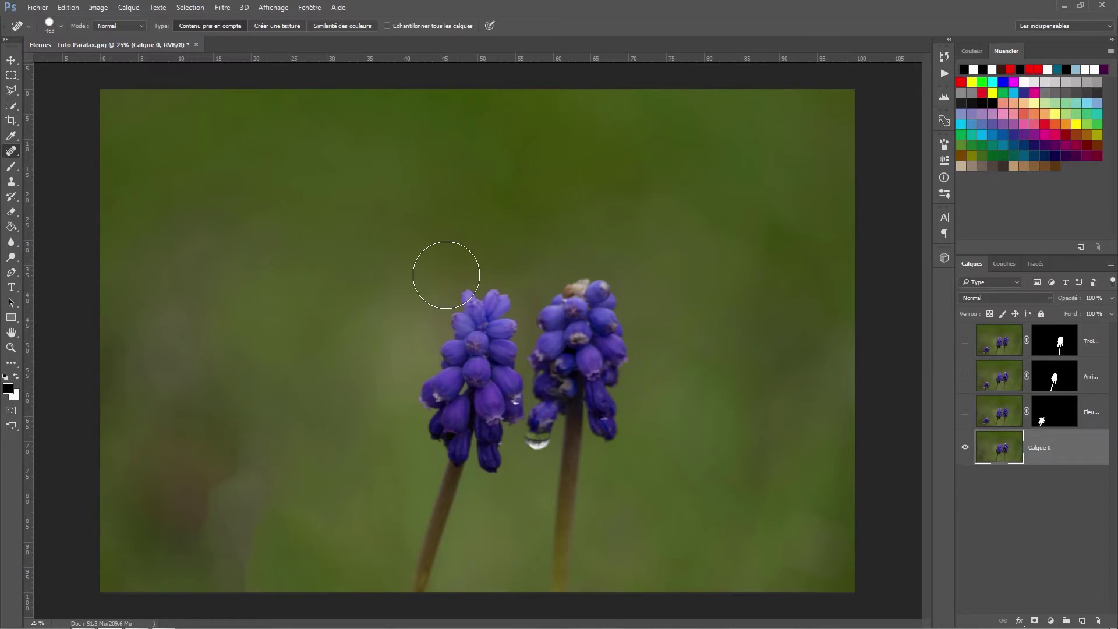
{"action": "mouse_move", "coordinate": [482, 294]}
{"action": "left_mouse_down"}
{"action": "mouse_move", "coordinate": [499, 357]}
{"action": "mouse_move", "coordinate": [487, 452]}
{"action": "mouse_move", "coordinate": [465, 426]}
{"action": "mouse_move", "coordinate": [469, 329]}
{"action": "mouse_move", "coordinate": [447, 382]}
{"action": "mouse_move", "coordinate": [465, 383]}
{"action": "mouse_move", "coordinate": [463, 463]}
{"action": "mouse_move", "coordinate": [411, 584]}
{"action": "mouse_move", "coordinate": [412, 561]}
{"action": "left_mouse_up"}
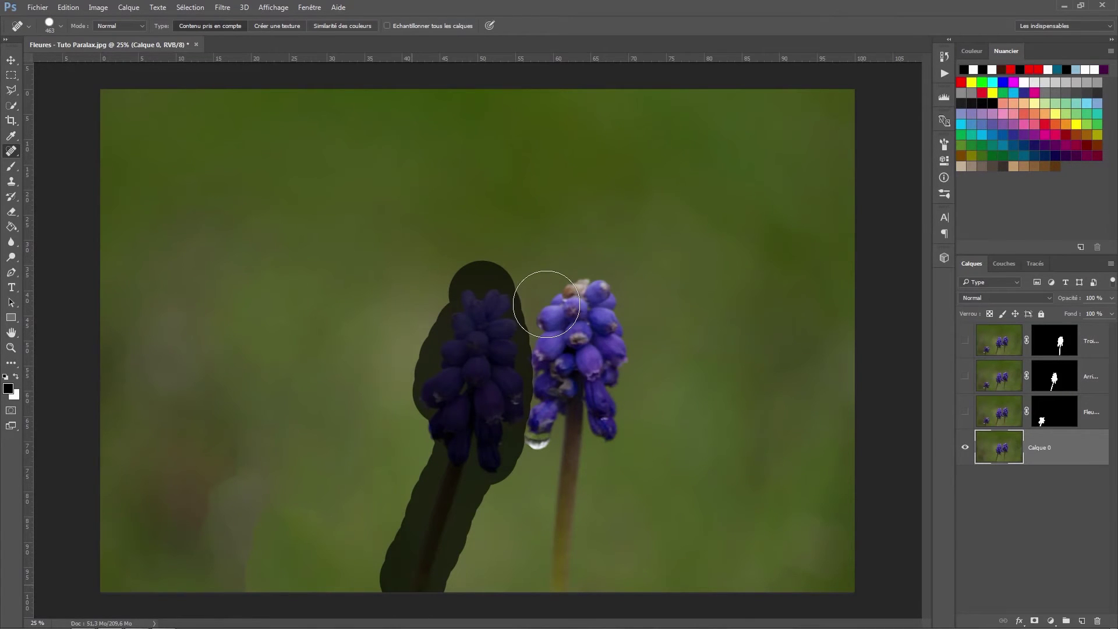
{"action": "mouse_move", "coordinate": [504, 333]}
{"action": "left_mouse_down"}
{"action": "mouse_move", "coordinate": [507, 410]}
{"action": "mouse_move", "coordinate": [474, 367]}
{"action": "mouse_move", "coordinate": [433, 431]}
{"action": "mouse_move", "coordinate": [513, 375]}
{"action": "mouse_move", "coordinate": [565, 307]}
{"action": "mouse_move", "coordinate": [595, 294]}
{"action": "mouse_move", "coordinate": [590, 413]}
{"action": "mouse_move", "coordinate": [547, 405]}
{"action": "mouse_move", "coordinate": [552, 434]}
{"action": "mouse_move", "coordinate": [601, 418]}
{"action": "mouse_move", "coordinate": [563, 431]}
{"action": "mouse_move", "coordinate": [574, 590]}
{"action": "left_mouse_up"}
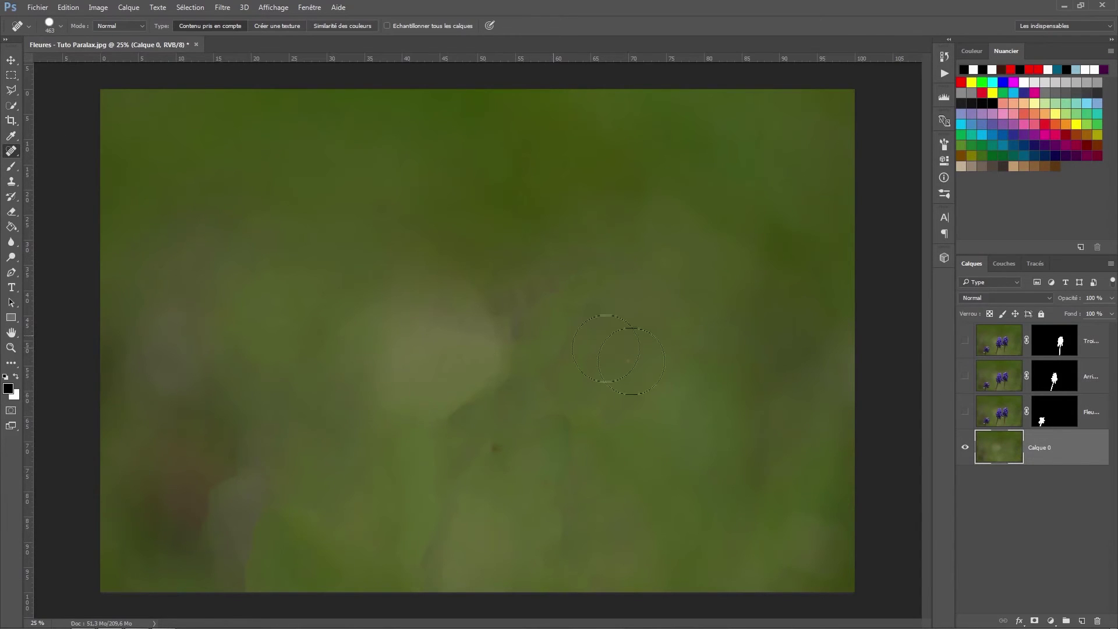
Outline the retouched central and lower area of Calque 0, where the flowers stood, with the Polygonal Lasso
{"action": "right_click", "coordinate": [12, 80]}
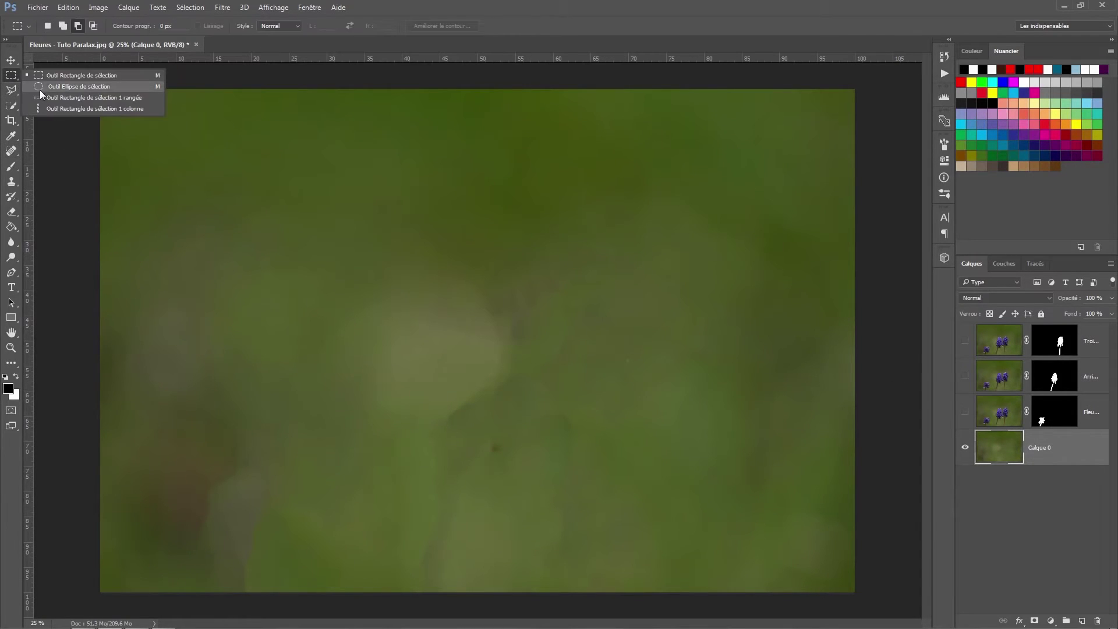
{"action": "left_click", "coordinate": [59, 86]}
{"action": "left_click", "coordinate": [11, 90]}
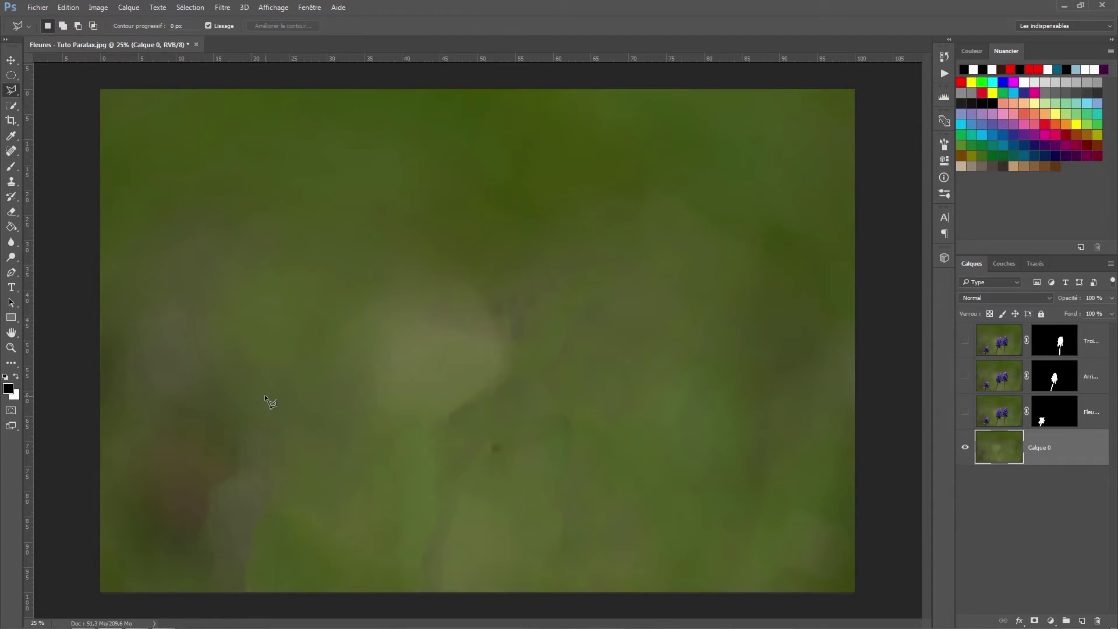
{"action": "left_click", "coordinate": [176, 459]}
{"action": "left_click", "coordinate": [163, 545]}
{"action": "left_click", "coordinate": [193, 587]}
{"action": "left_click", "coordinate": [681, 592]}
{"action": "left_click", "coordinate": [649, 417]}
{"action": "left_click", "coordinate": [667, 322]}
{"action": "left_click", "coordinate": [623, 229]}
{"action": "left_click", "coordinate": [346, 303]}
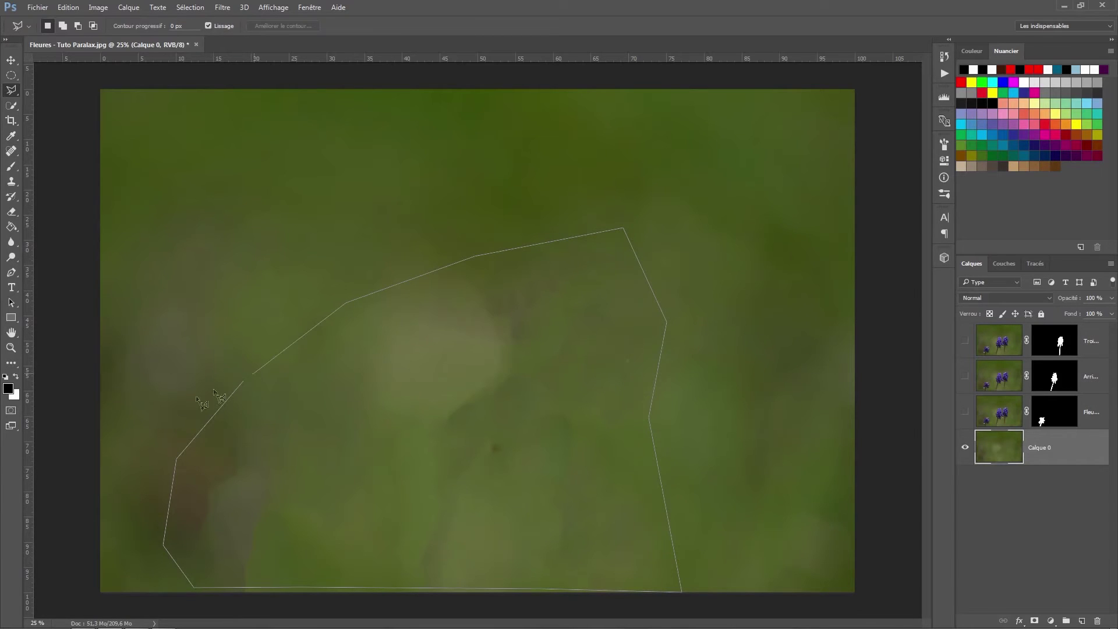
{"action": "left_click", "coordinate": [243, 384]}
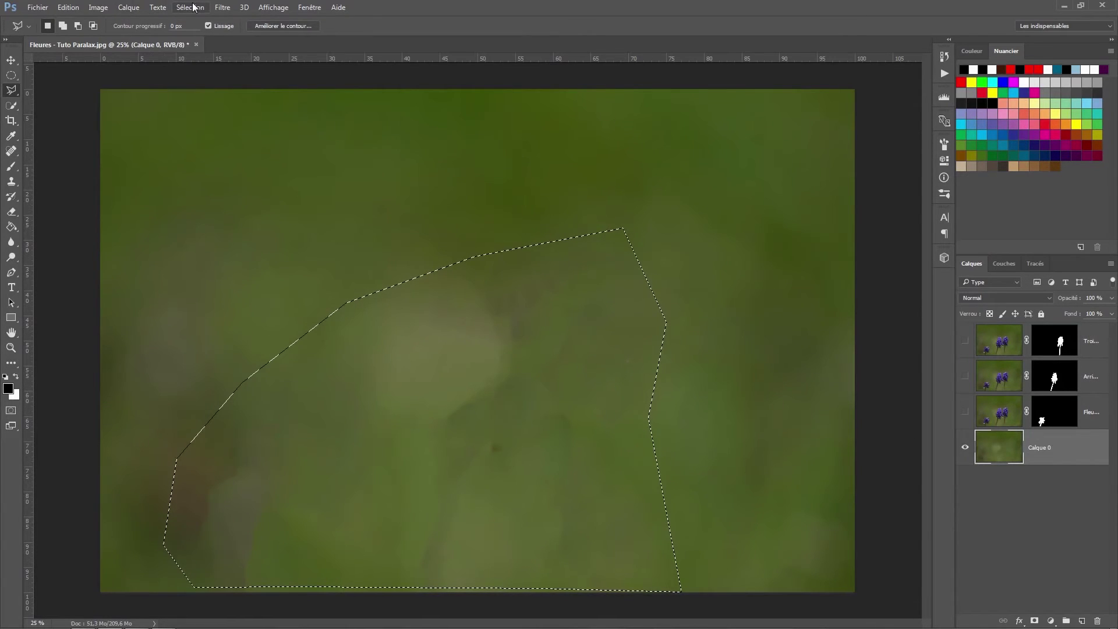
Apply a Gaussian Blur with a radius of 84.1 pixels to the selected area of Calque 0 and deselect it
{"action": "left_click", "coordinate": [222, 7]}
{"action": "mouse_move", "coordinate": [288, 169]}
{"action": "left_click", "coordinate": [430, 226]}
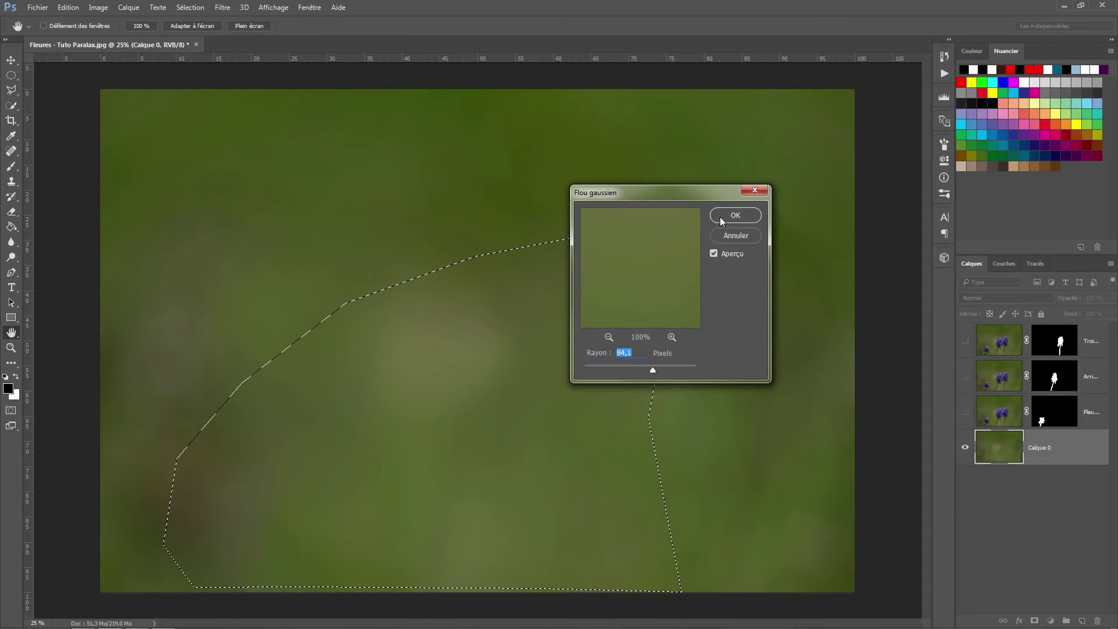
{"action": "left_click", "coordinate": [736, 215]}
{"action": "left_click", "coordinate": [190, 7]}
{"action": "left_click", "coordinate": [198, 31]}
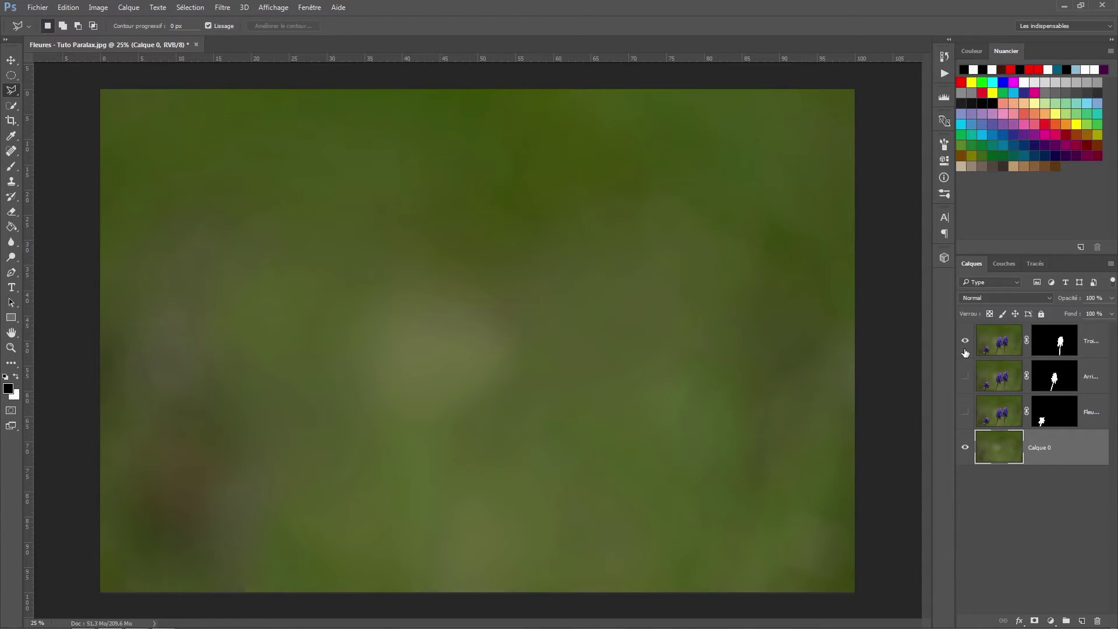
Show the flower layers and save the layered document as Fleures - Tuto Paralax.psd in Photoshop format with maximised compatibility
{"action": "left_click_drag", "start_coordinate": [965, 374], "coordinate": [969, 443]}
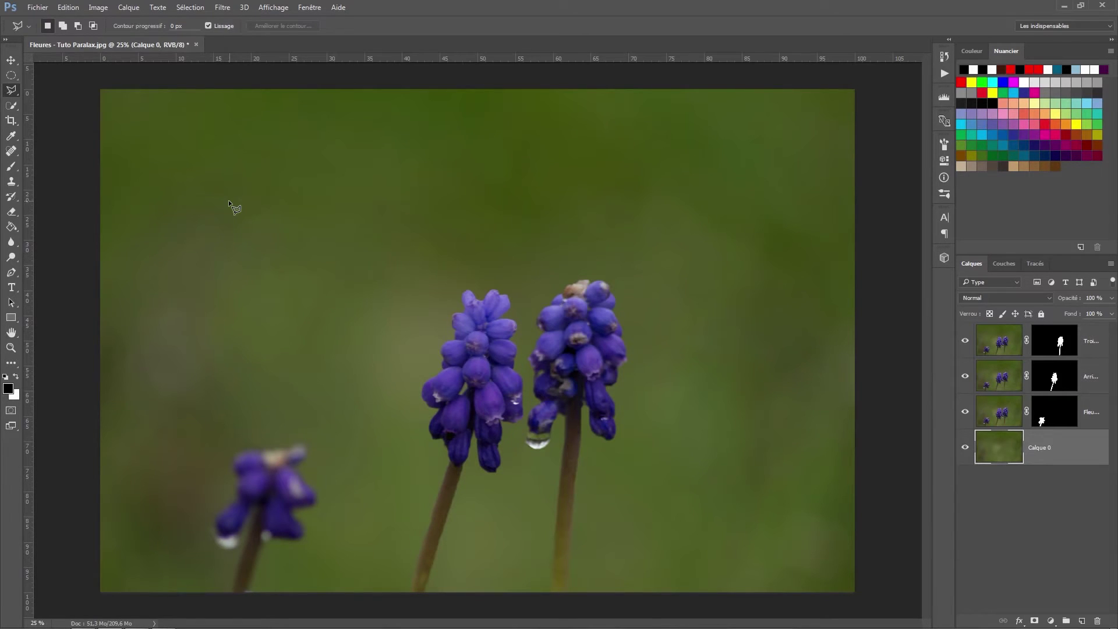
{"action": "left_click", "coordinate": [36, 7]}
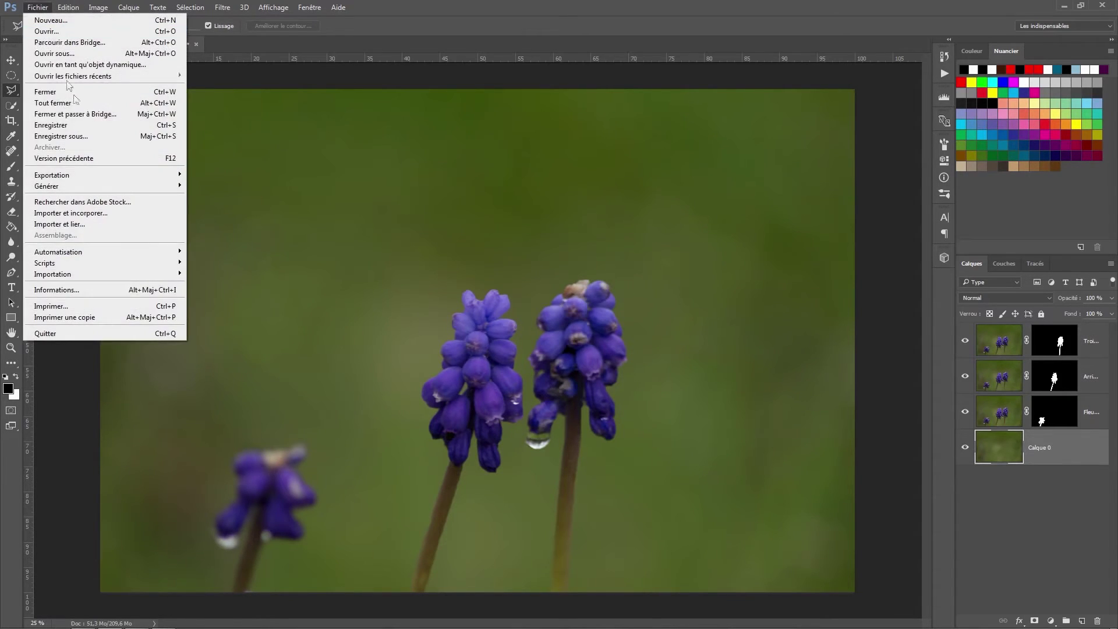
{"action": "left_click", "coordinate": [93, 135]}
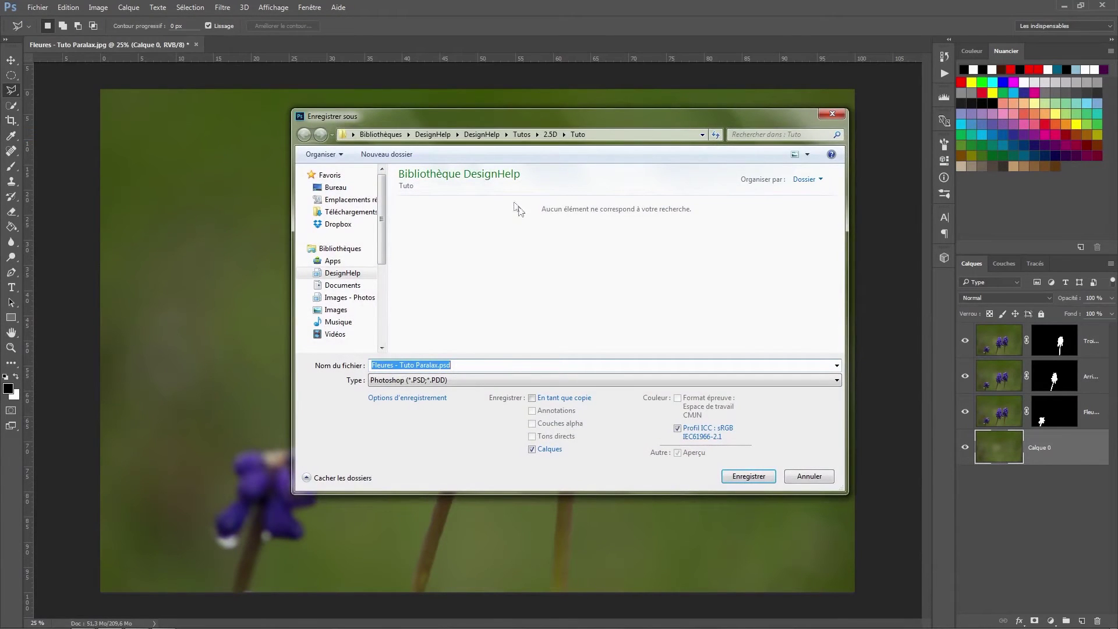
{"action": "left_click", "coordinate": [482, 366]}
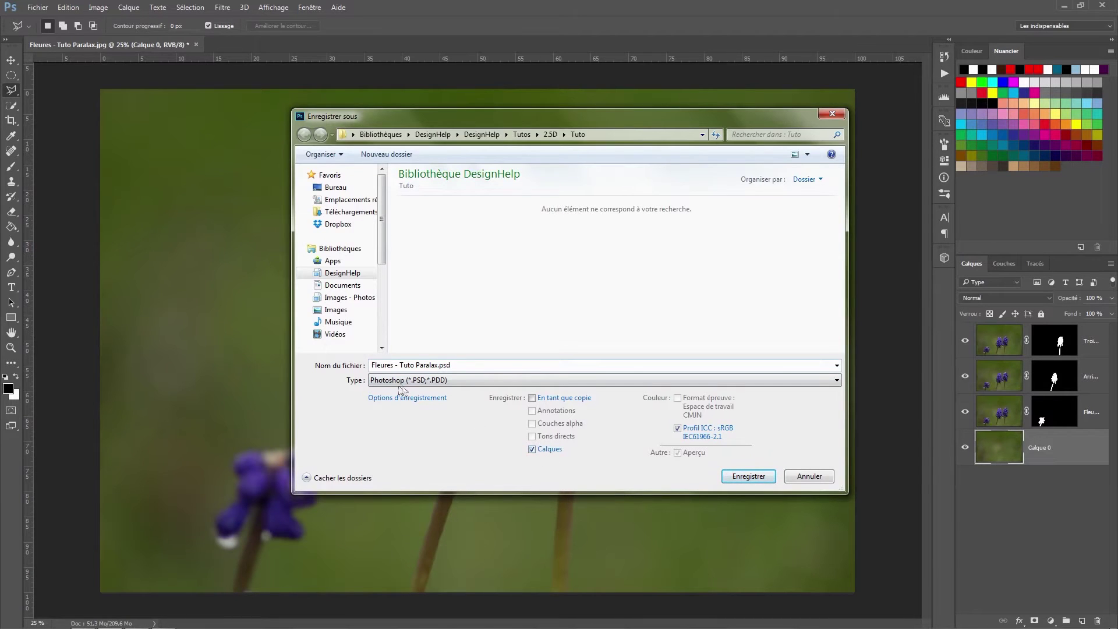
{"action": "left_click", "coordinate": [748, 476]}
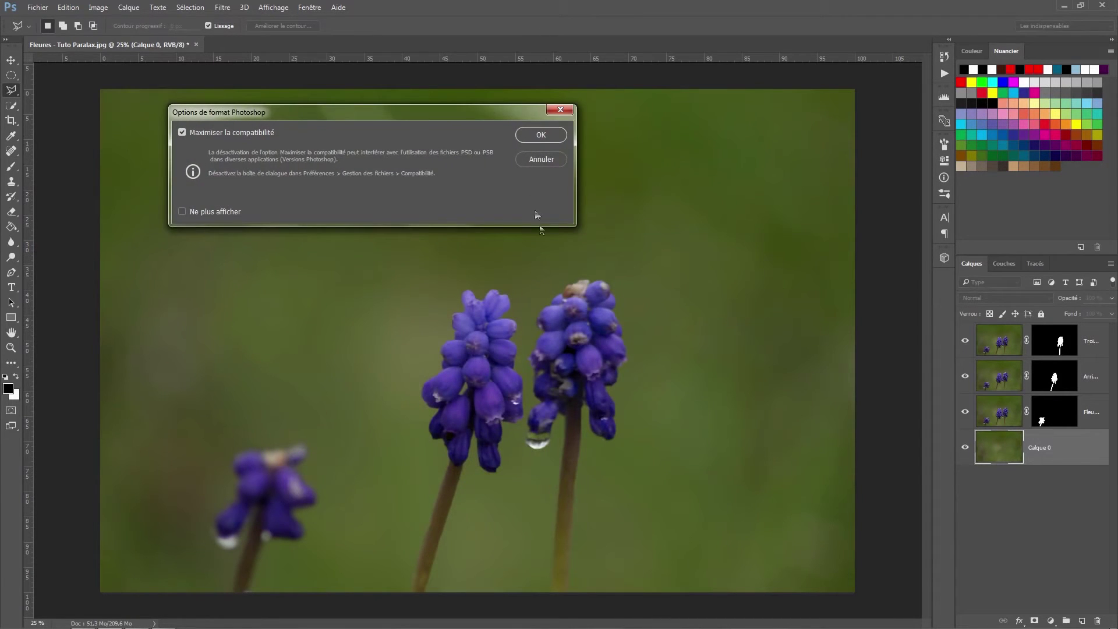
{"action": "left_click", "coordinate": [558, 135]}
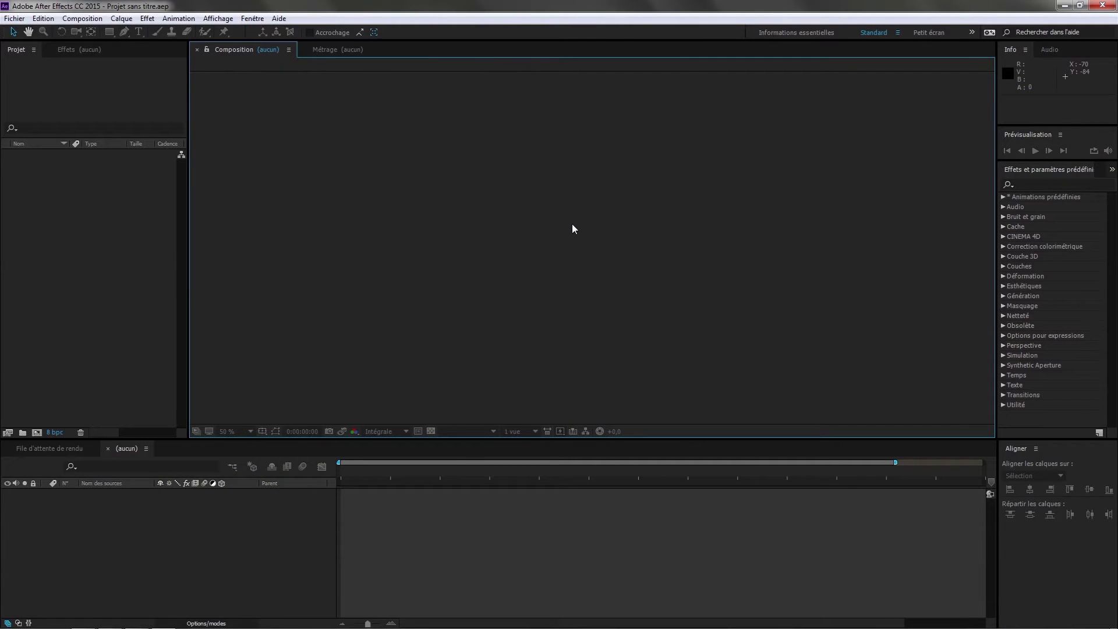
Switch to After Effects and start a new project
{"action": "left_click", "coordinate": [14, 18]}
{"action": "mouse_move", "coordinate": [25, 33]}
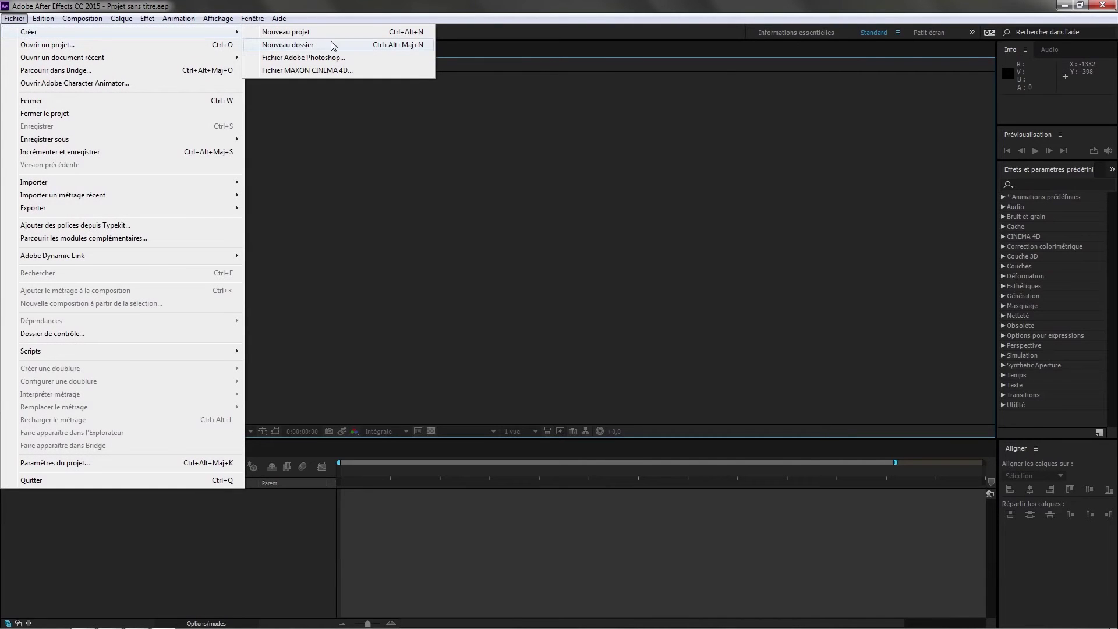
{"action": "left_click", "coordinate": [347, 38]}
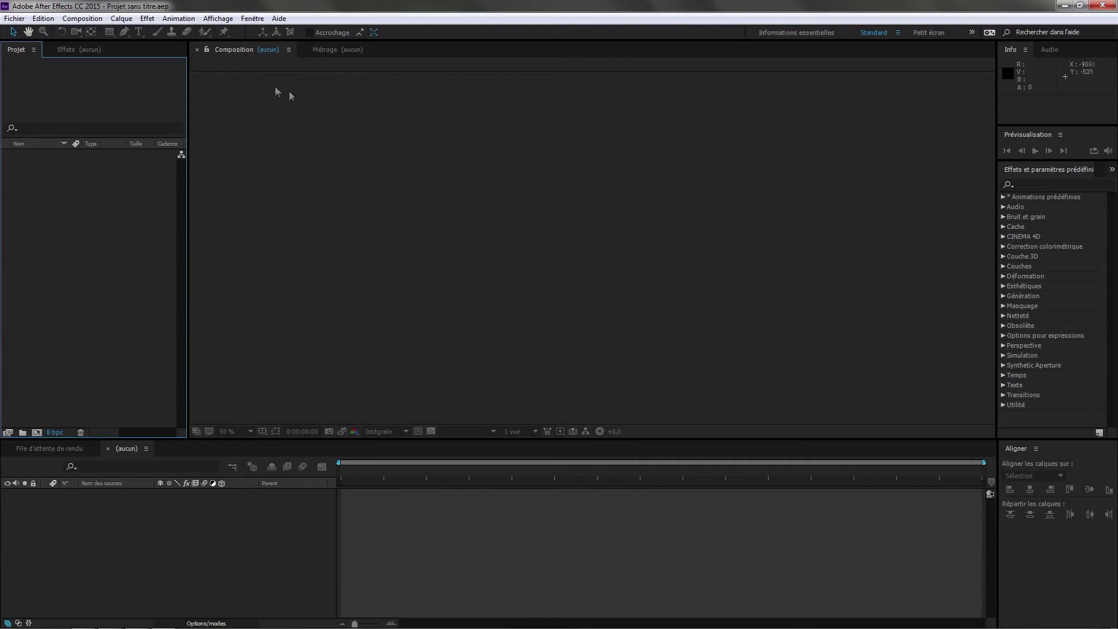
Create a 1920 x 1080 px composition at 30 frames per second with a duration of 3 seconds
{"action": "left_click", "coordinate": [82, 18]}
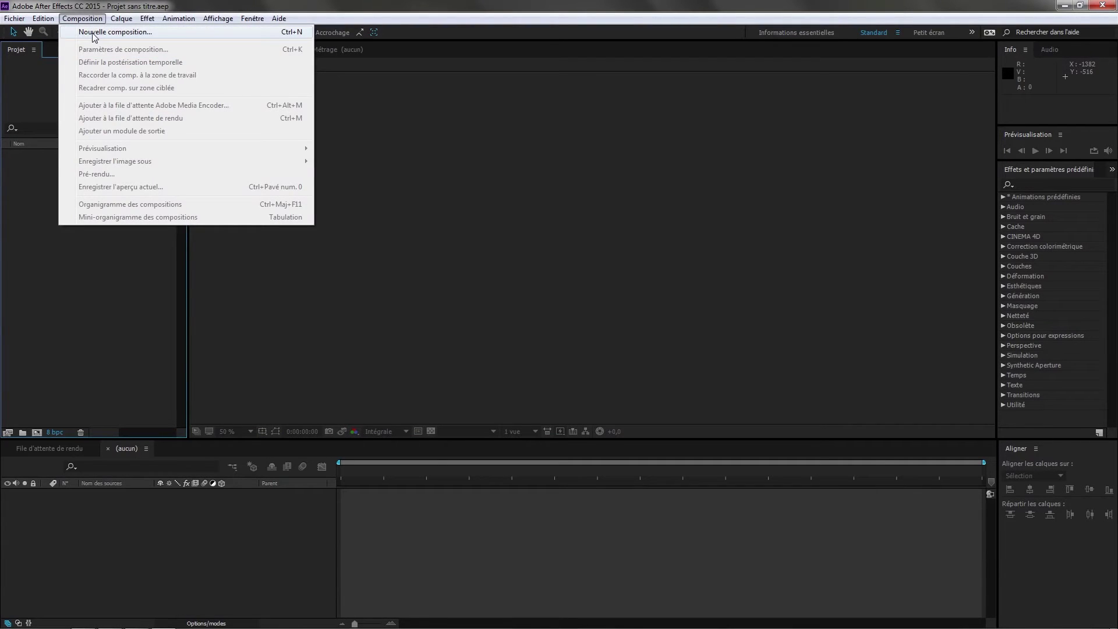
{"action": "left_click", "coordinate": [94, 33]}
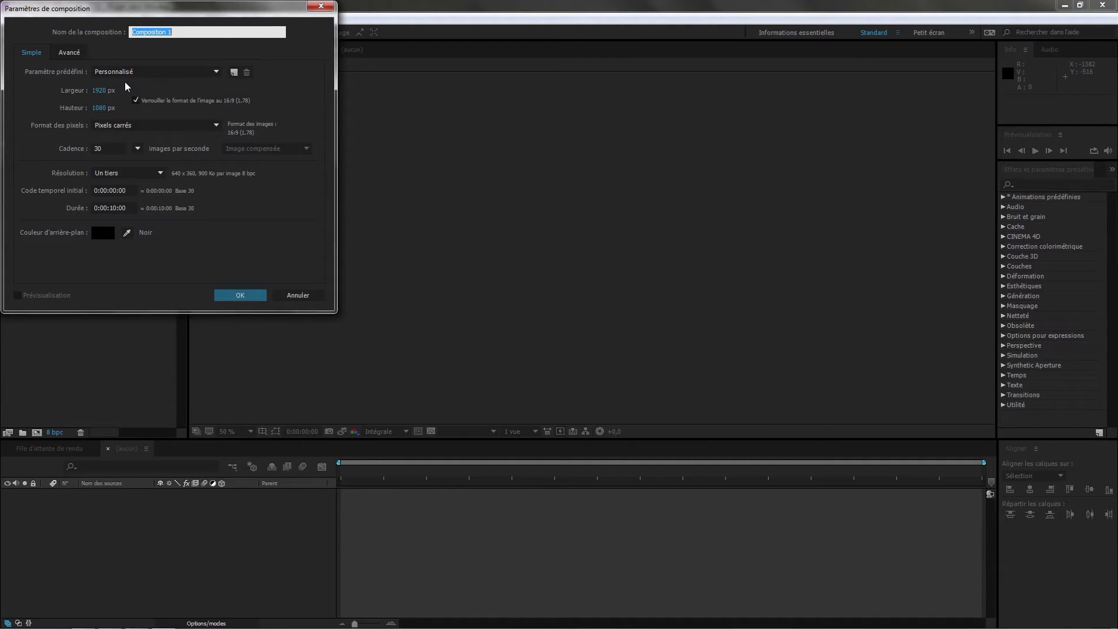
{"action": "left_click", "coordinate": [112, 208]}
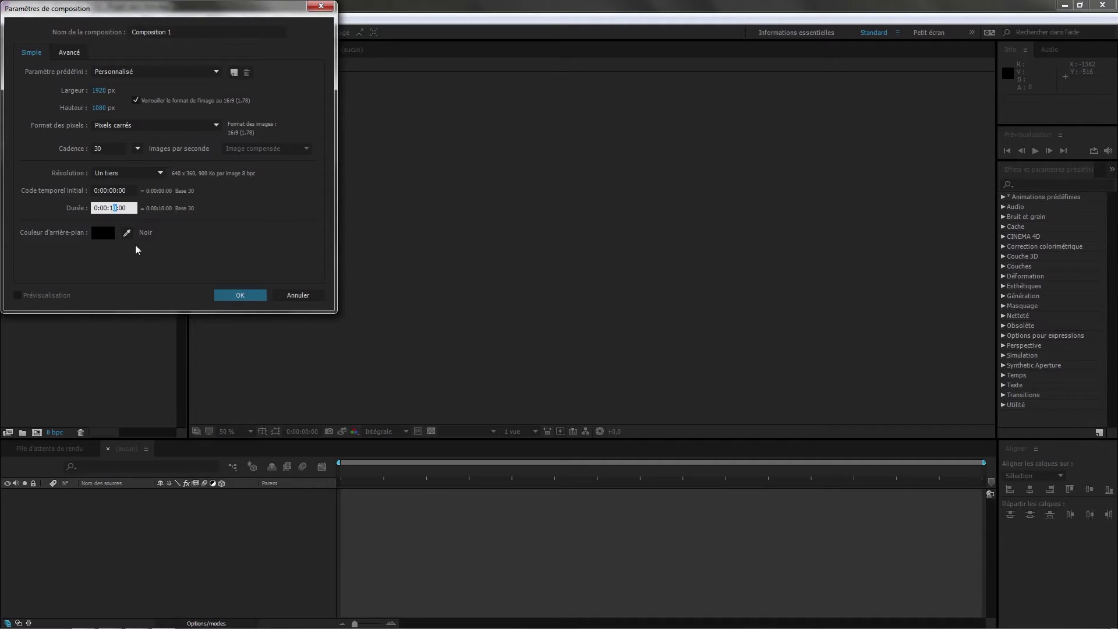
{"action": "key", "text": "BackSpace"}
{"action": "left_click", "coordinate": [138, 210]}
{"action": "left_click", "coordinate": [238, 295]}
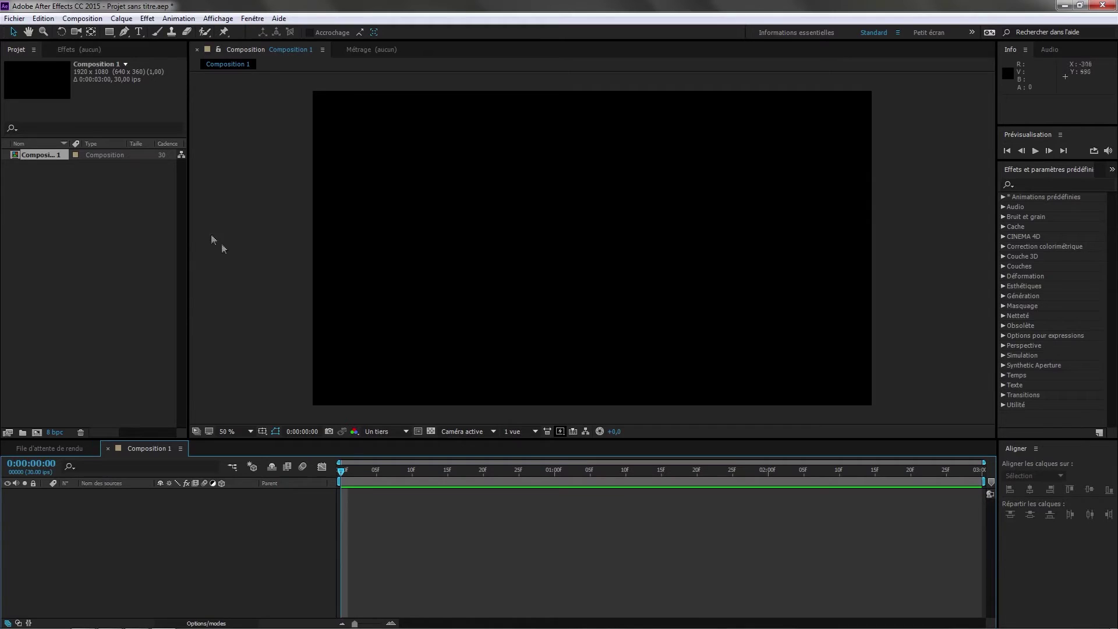
Import Fleures - Tuto Paralax.psd as a Composition with editable layer styles
{"action": "left_click", "coordinate": [15, 18]}
{"action": "mouse_move", "coordinate": [35, 182]}
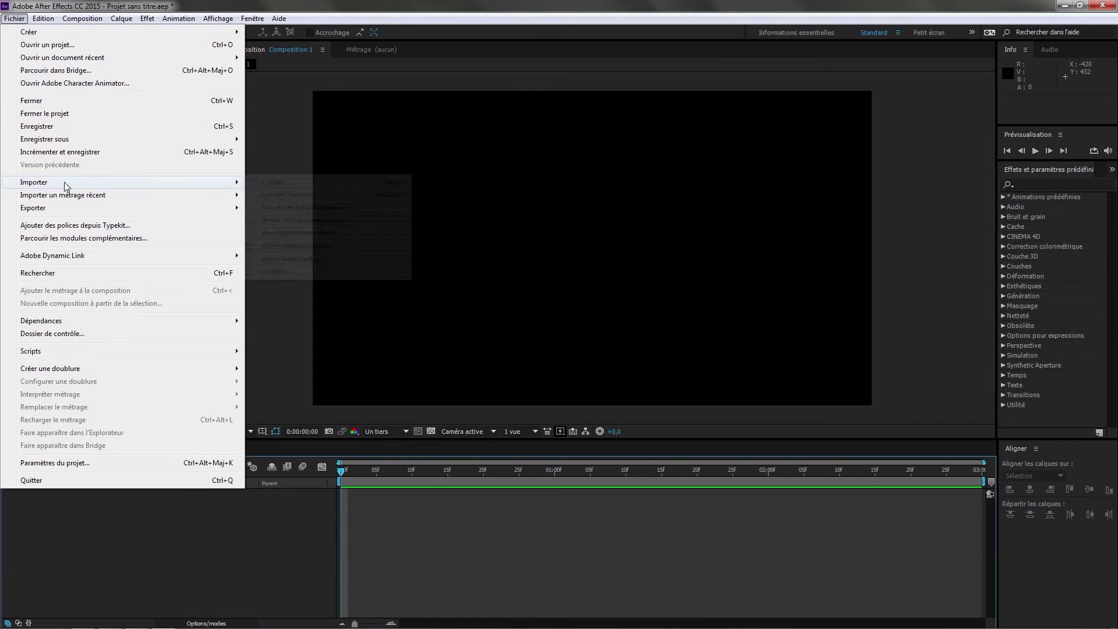
{"action": "left_click", "coordinate": [289, 183]}
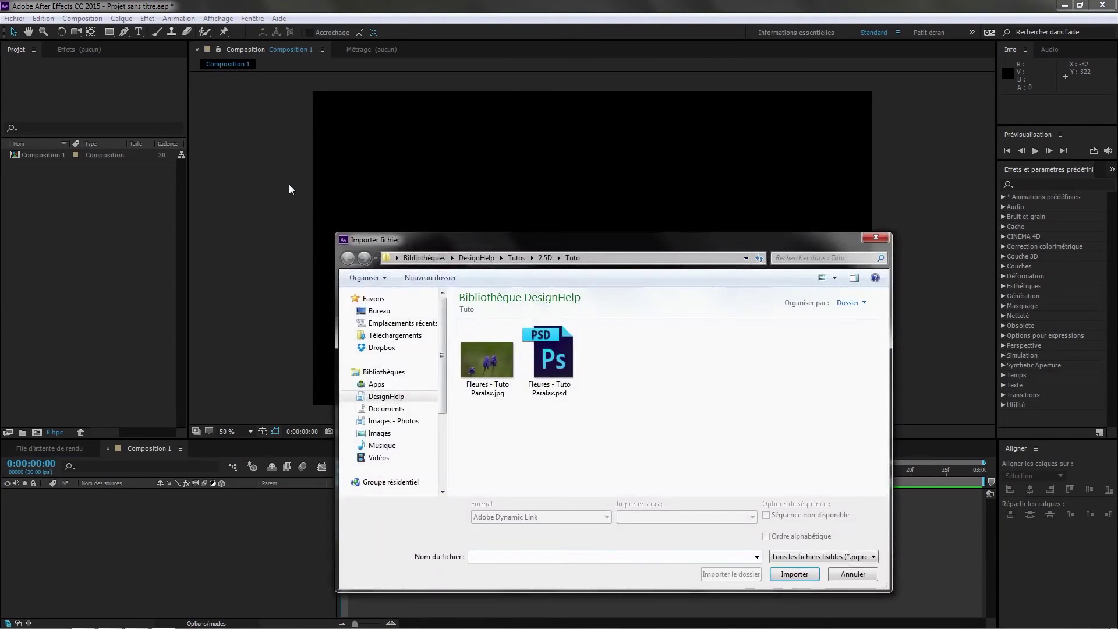
{"action": "left_click", "coordinate": [559, 360]}
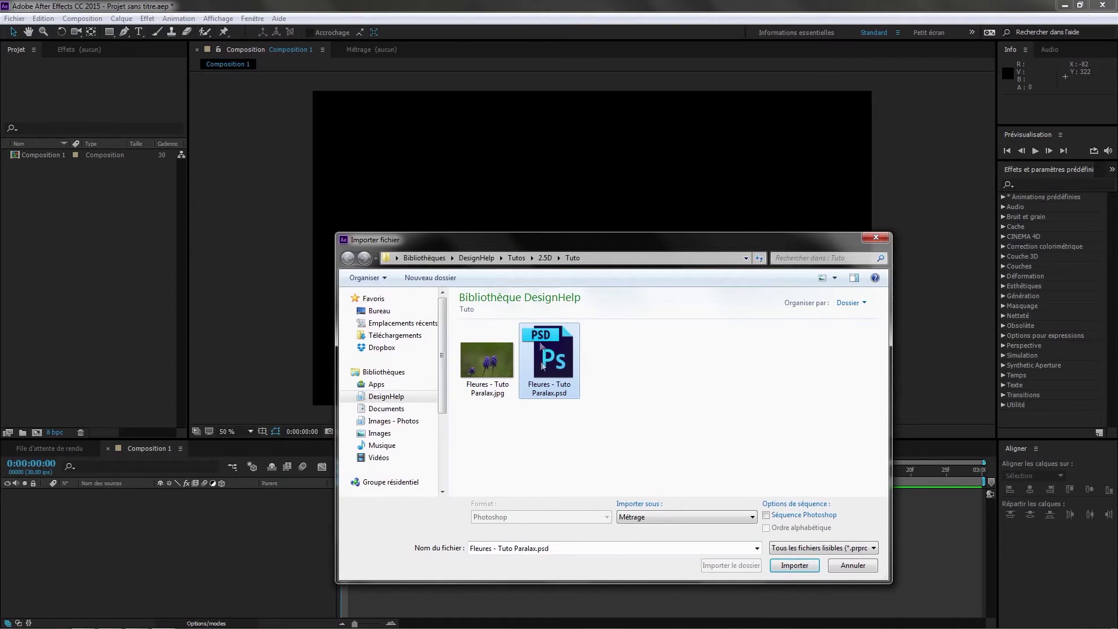
{"action": "left_click", "coordinate": [794, 565]}
{"action": "left_click_drag", "start_coordinate": [141, 7], "coordinate": [486, 89]}
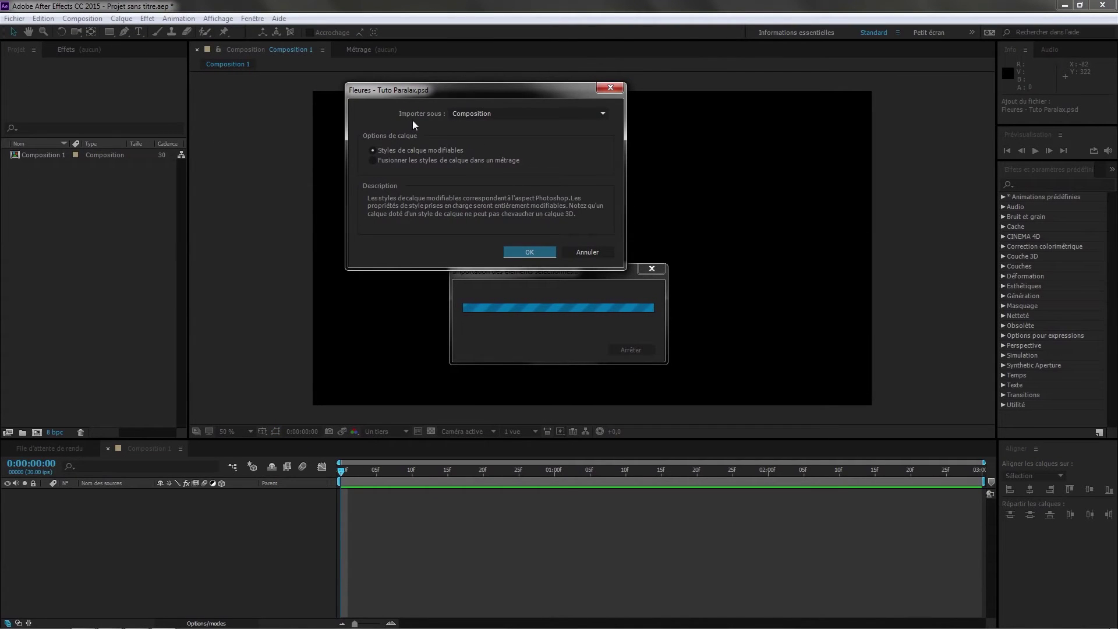
{"action": "left_click", "coordinate": [481, 113]}
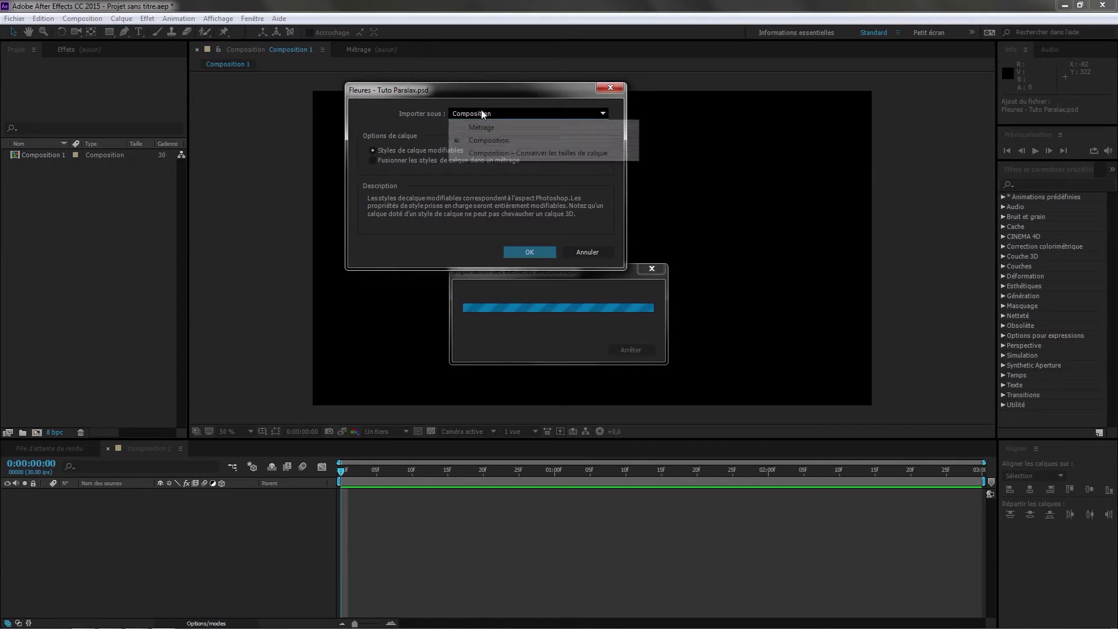
{"action": "left_click", "coordinate": [492, 140]}
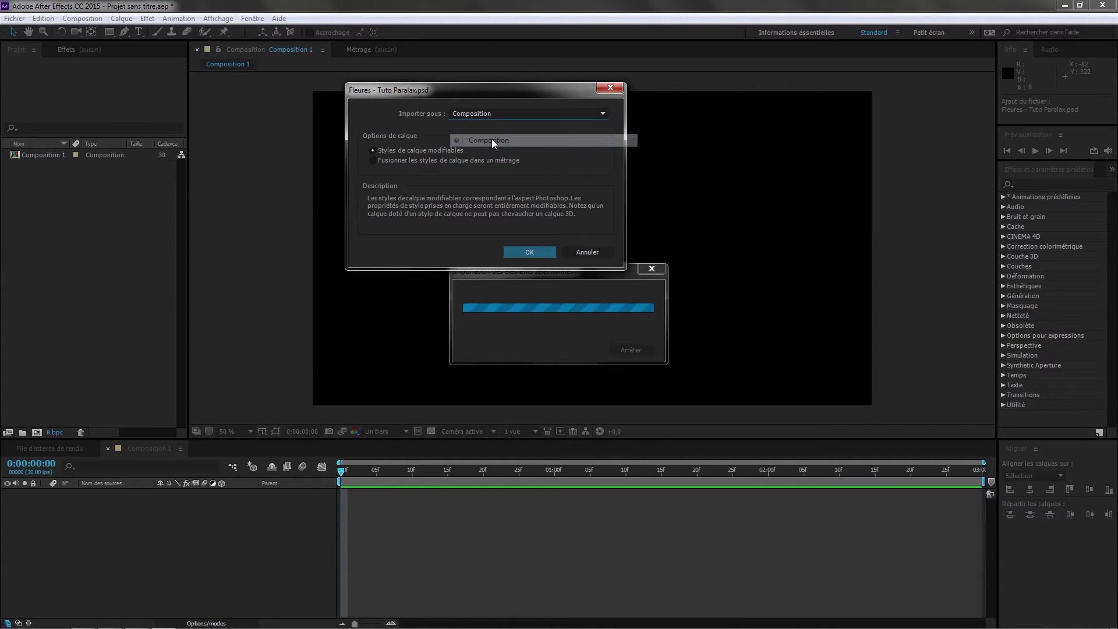
{"action": "left_click", "coordinate": [525, 252]}
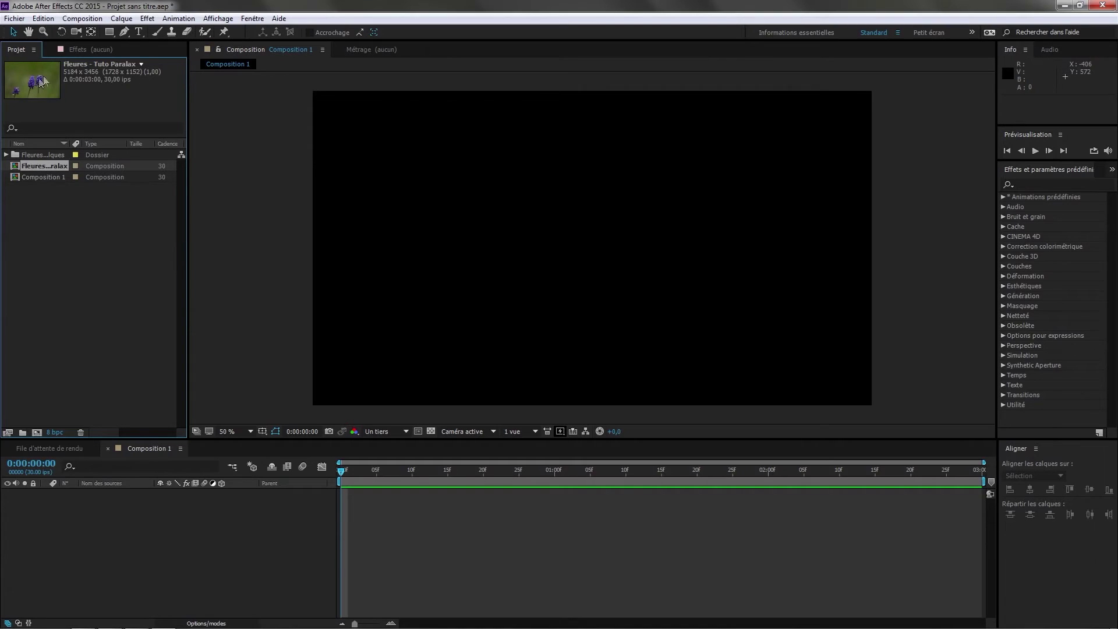
Preview the individual layers in the imported Fleures folder, and open the Fleures - Tuto Paralax composition
{"action": "left_click", "coordinate": [15, 156]}
{"action": "left_click", "coordinate": [6, 154]}
{"action": "left_click", "coordinate": [44, 177]}
{"action": "left_click", "coordinate": [44, 188]}
{"action": "left_click", "coordinate": [43, 199]}
{"action": "left_click", "coordinate": [6, 155]}
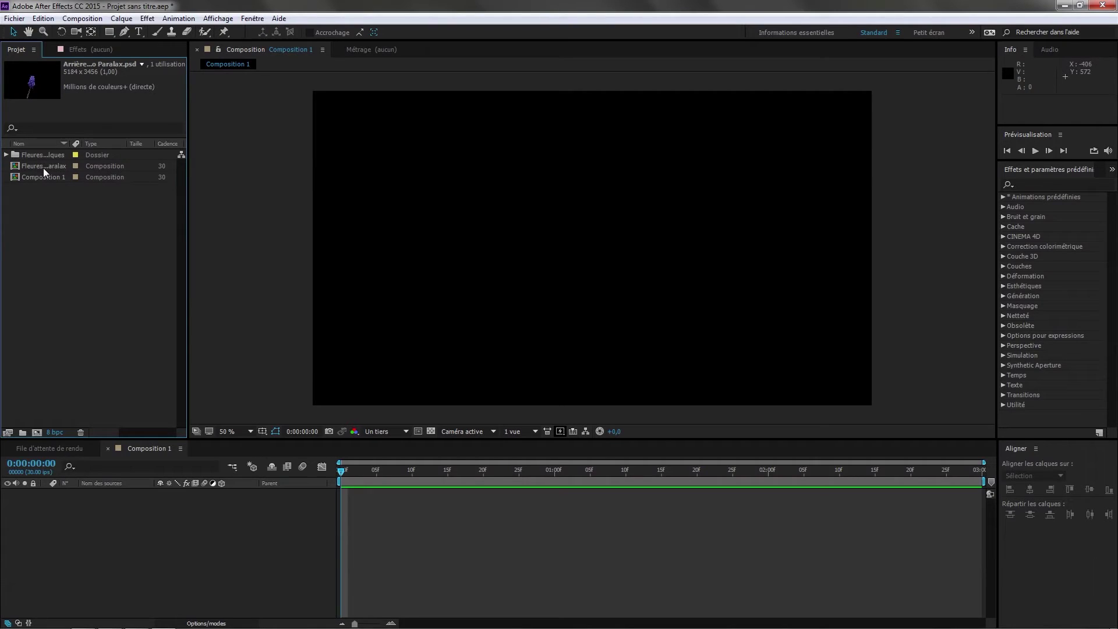
{"action": "double_click", "coordinate": [48, 167]}
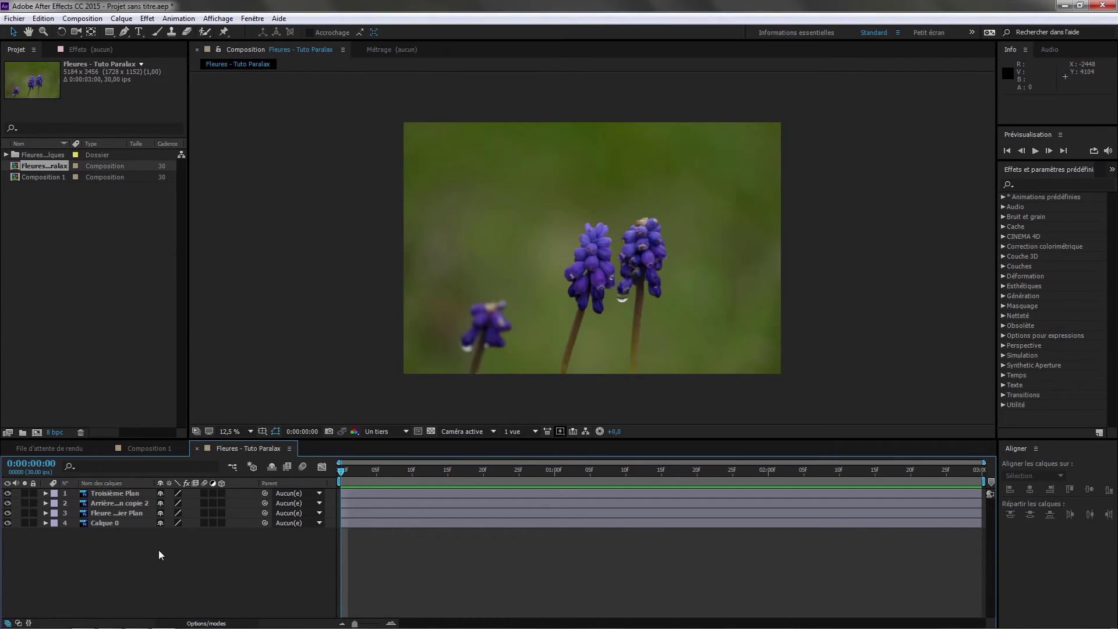
{"action": "right_click", "coordinate": [114, 547]}
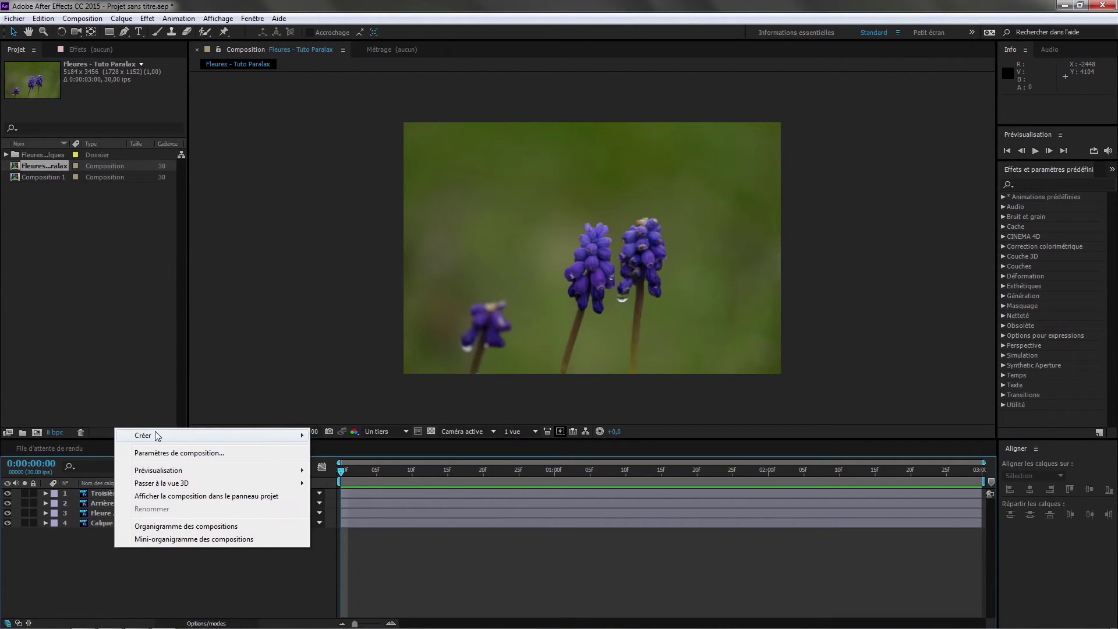
{"action": "mouse_move", "coordinate": [157, 435]}
{"action": "left_click", "coordinate": [369, 493]}
{"action": "left_click", "coordinate": [387, 280]}
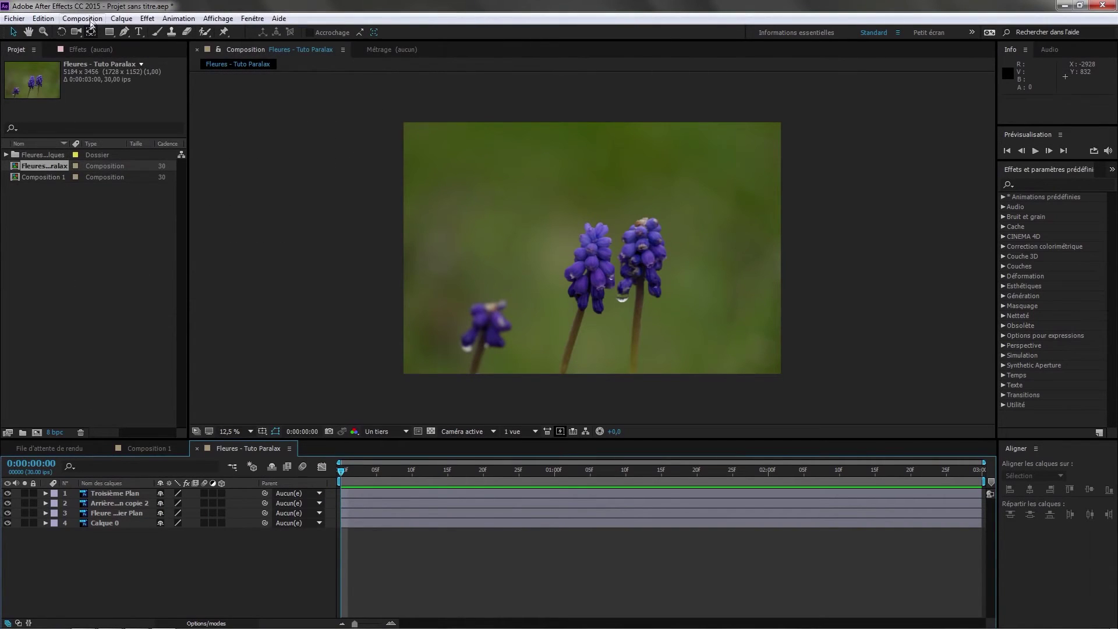
Add a two-node camera named Caméra 1 to the Fleures - Tuto Paralax composition, using a preset lens
{"action": "left_click", "coordinate": [118, 19]}
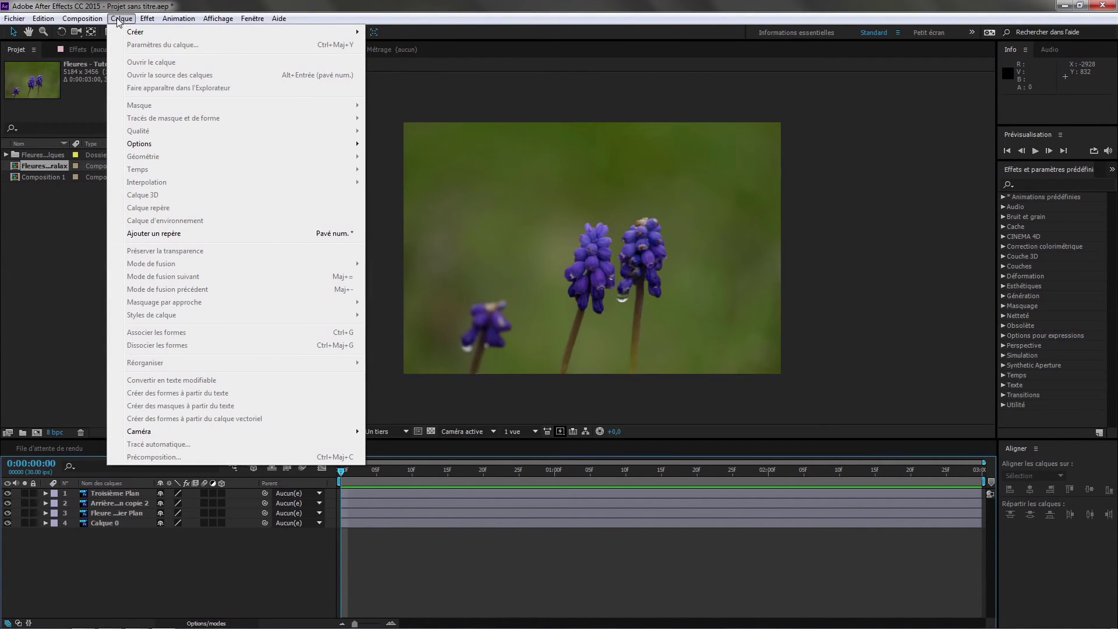
{"action": "mouse_move", "coordinate": [135, 31]}
{"action": "left_click", "coordinate": [424, 73]}
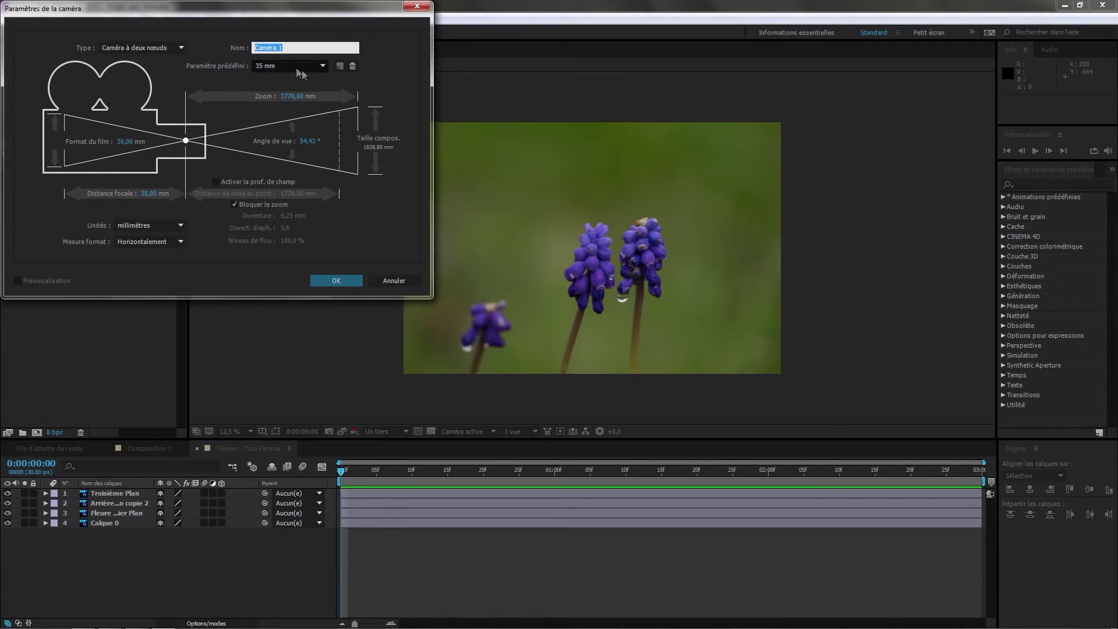
{"action": "left_click", "coordinate": [196, 67]}
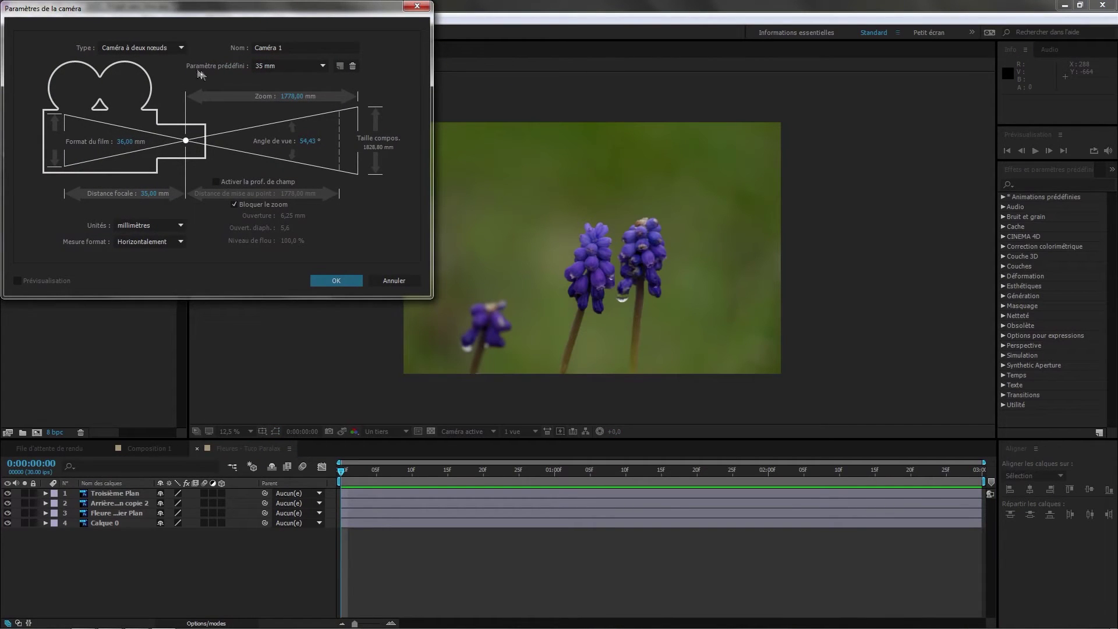
{"action": "left_click", "coordinate": [280, 65]}
{"action": "left_click", "coordinate": [303, 155]}
{"action": "left_click", "coordinate": [342, 280]}
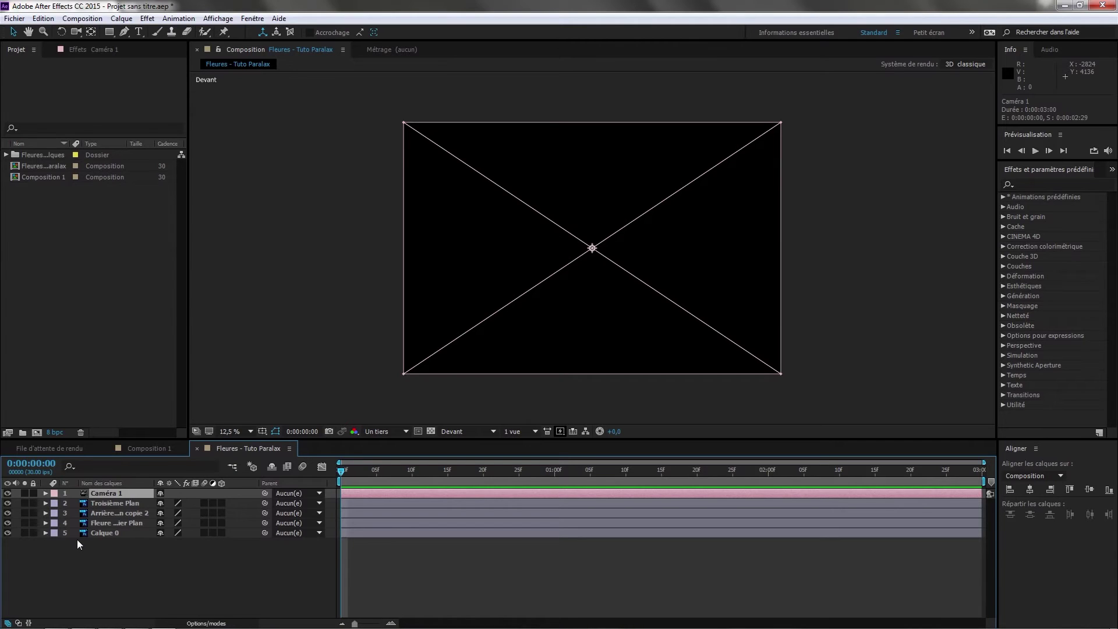
Turn the layers Troisième Plan, Arrière-plan copie 2, Fleure Premier Plan and Calque 0 into 3D layers
{"action": "left_click", "coordinate": [114, 503]}
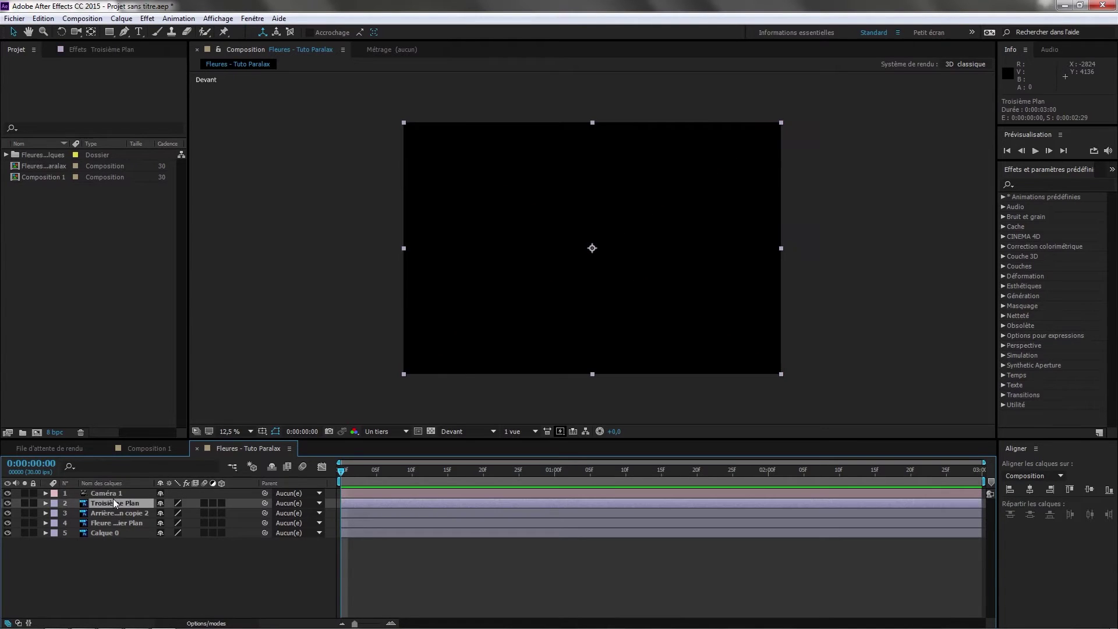
{"action": "left_click", "coordinate": [118, 533], "text": "shift"}
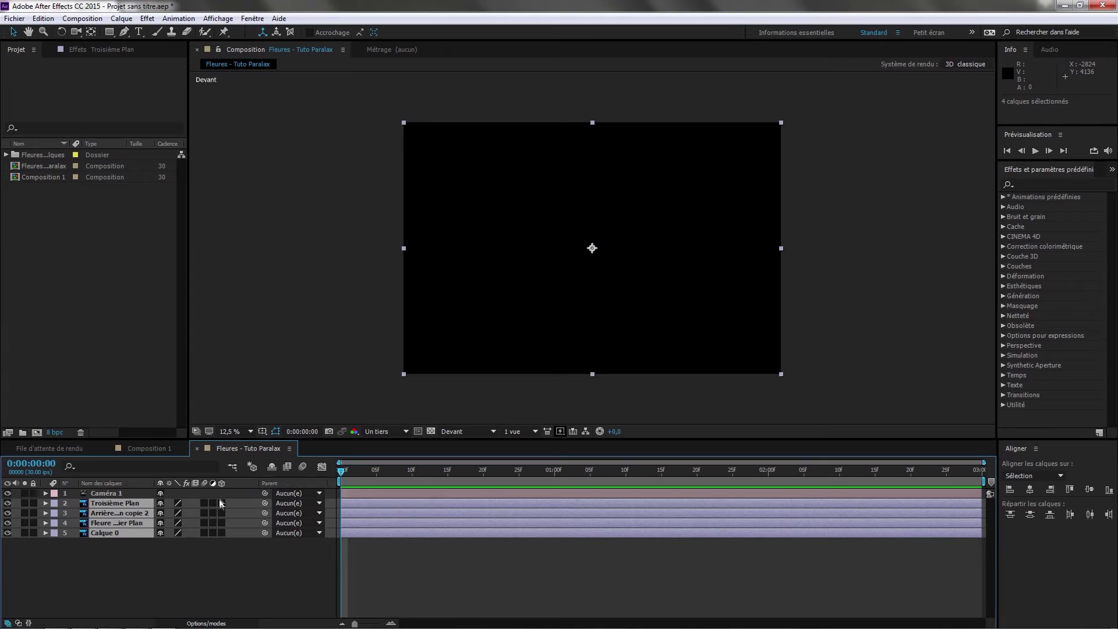
{"action": "left_click_drag", "start_coordinate": [221, 503], "coordinate": [221, 533]}
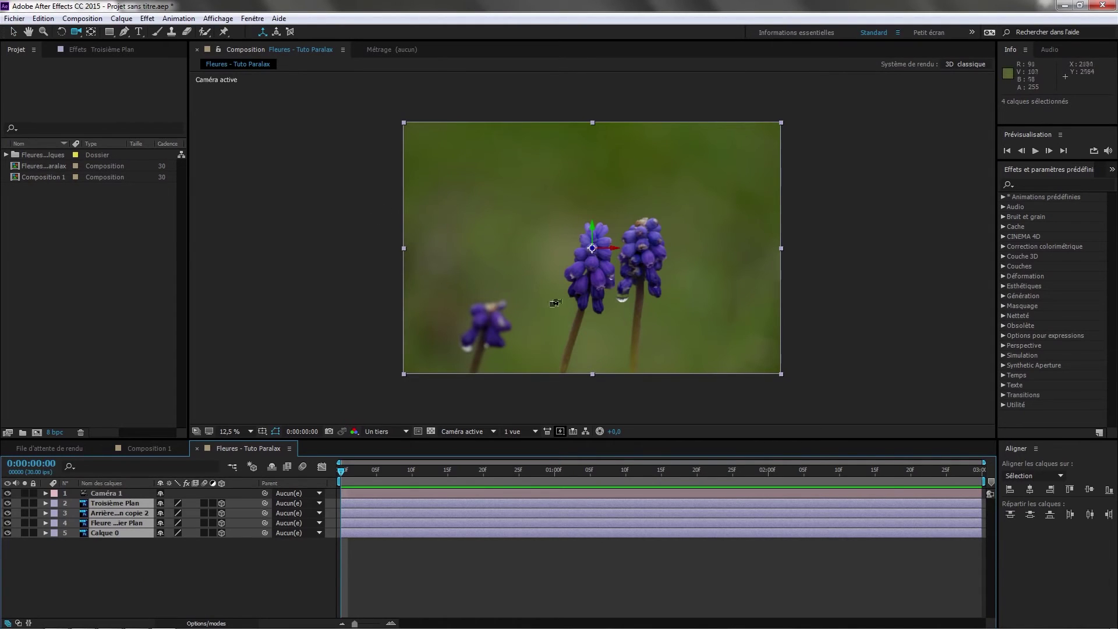
Orbit Caméra 1 around the flower layers to an oblique side view with the Orbit Camera tool
{"action": "left_click", "coordinate": [76, 33]}
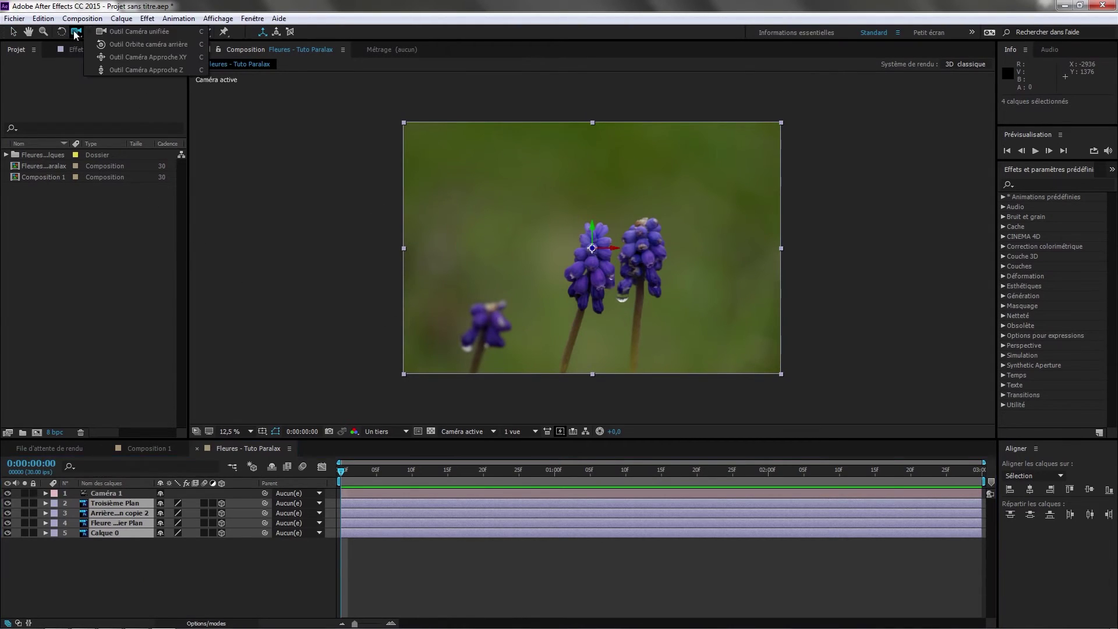
{"action": "left_click", "coordinate": [140, 45]}
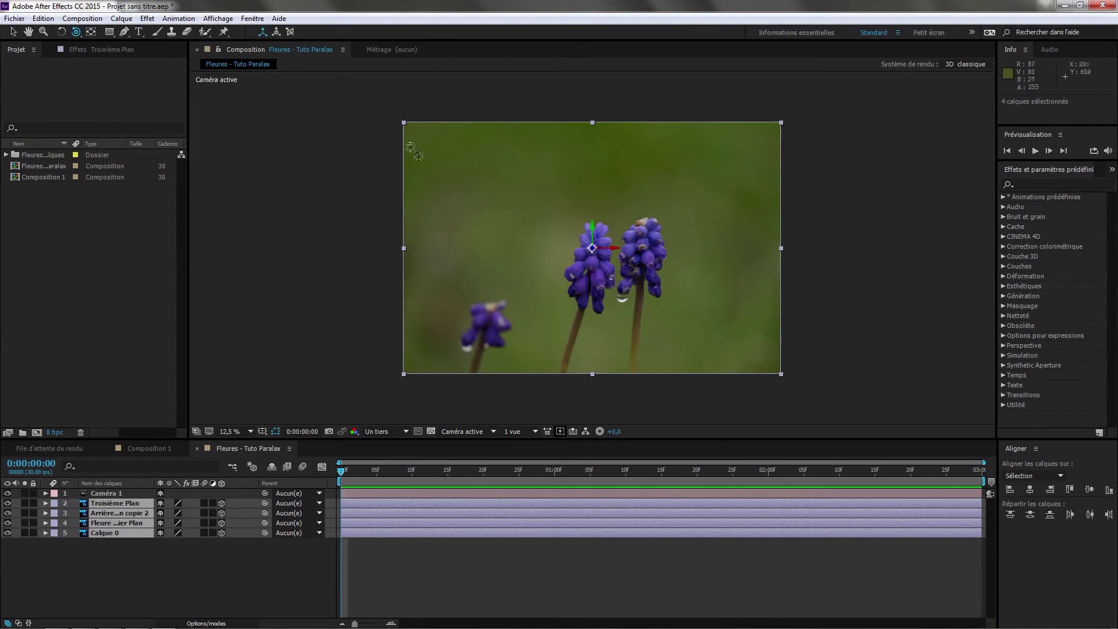
{"action": "mouse_move", "coordinate": [540, 242]}
{"action": "left_mouse_down"}
{"action": "mouse_move", "coordinate": [653, 265]}
{"action": "mouse_move", "coordinate": [557, 243]}
{"action": "left_mouse_up"}
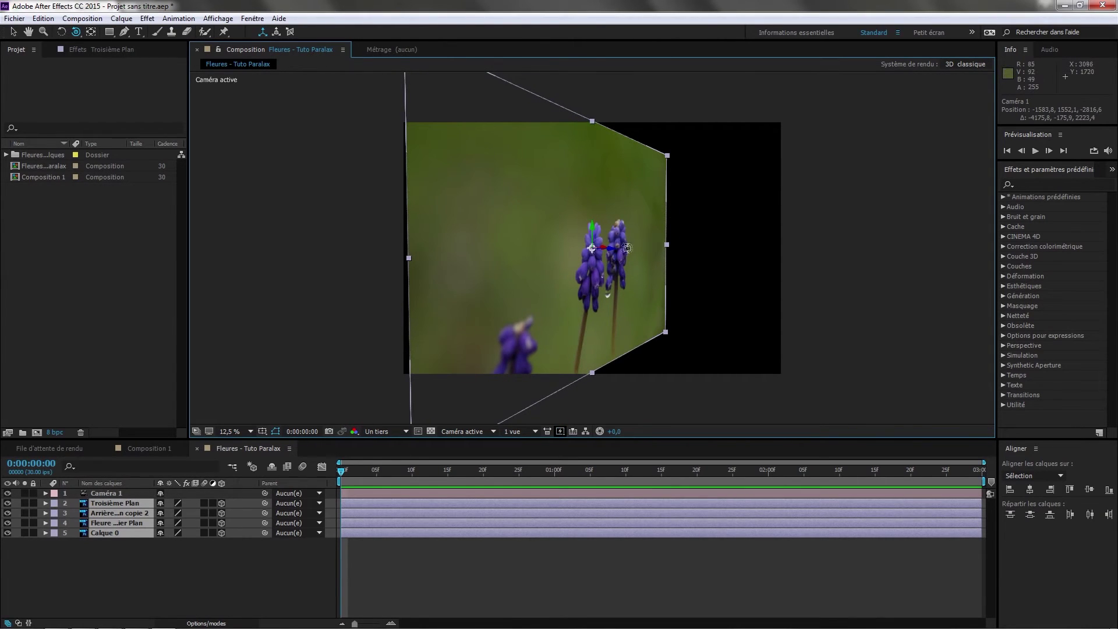
Push the background layer Calque 0 back along its Z axis to a depth of about 3696
{"action": "left_click", "coordinate": [120, 556]}
{"action": "left_click", "coordinate": [123, 533]}
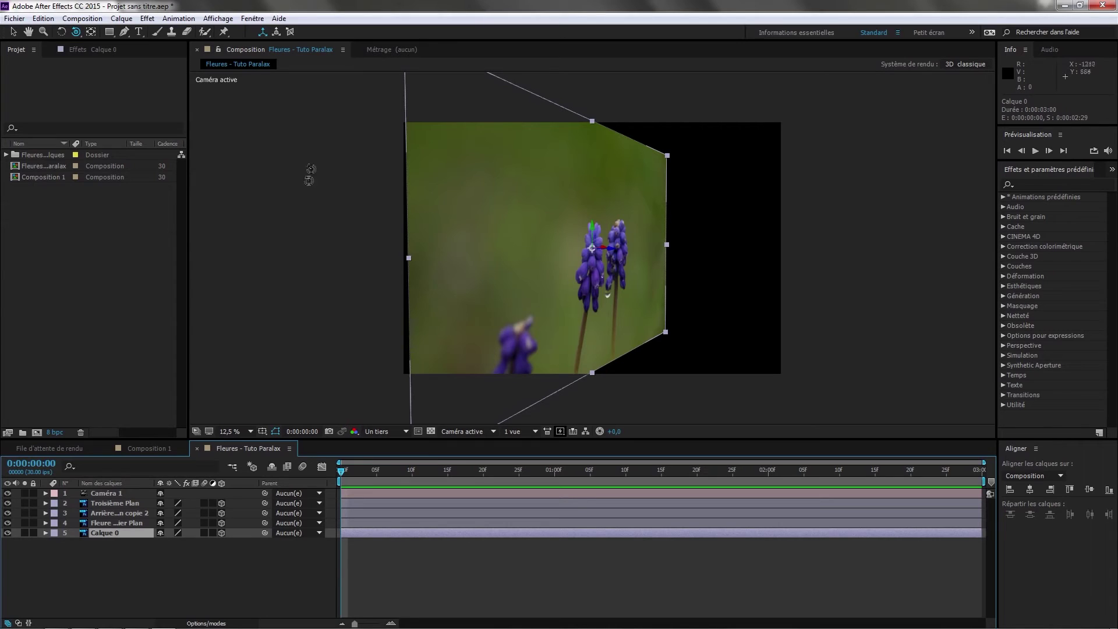
{"action": "left_click", "coordinate": [13, 33]}
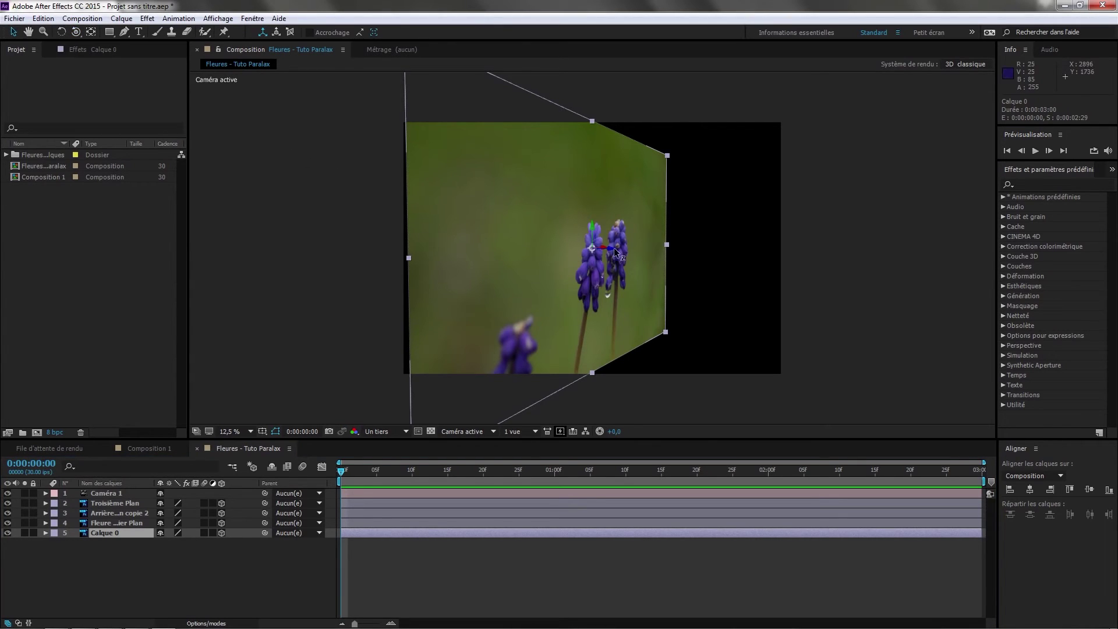
{"action": "left_click_drag", "start_coordinate": [614, 250], "coordinate": [344, 243]}
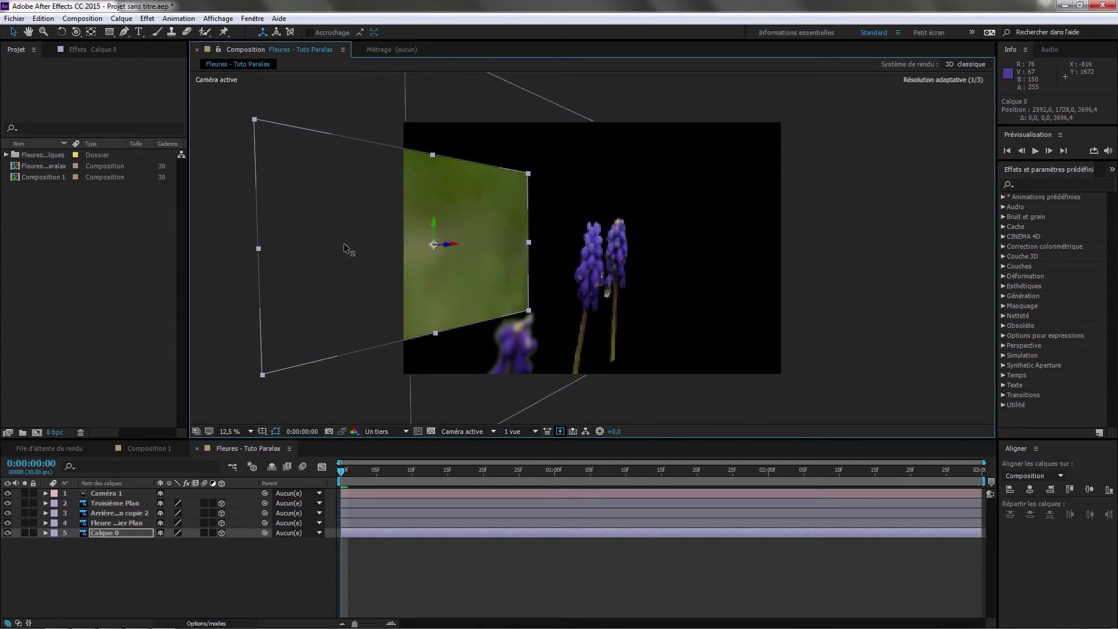
Push Fleure Premier Plan slightly back along Z, Arrière-plan copie 2 to about 878, and Troisième Plan somewhat deeper
{"action": "left_click", "coordinate": [129, 524]}
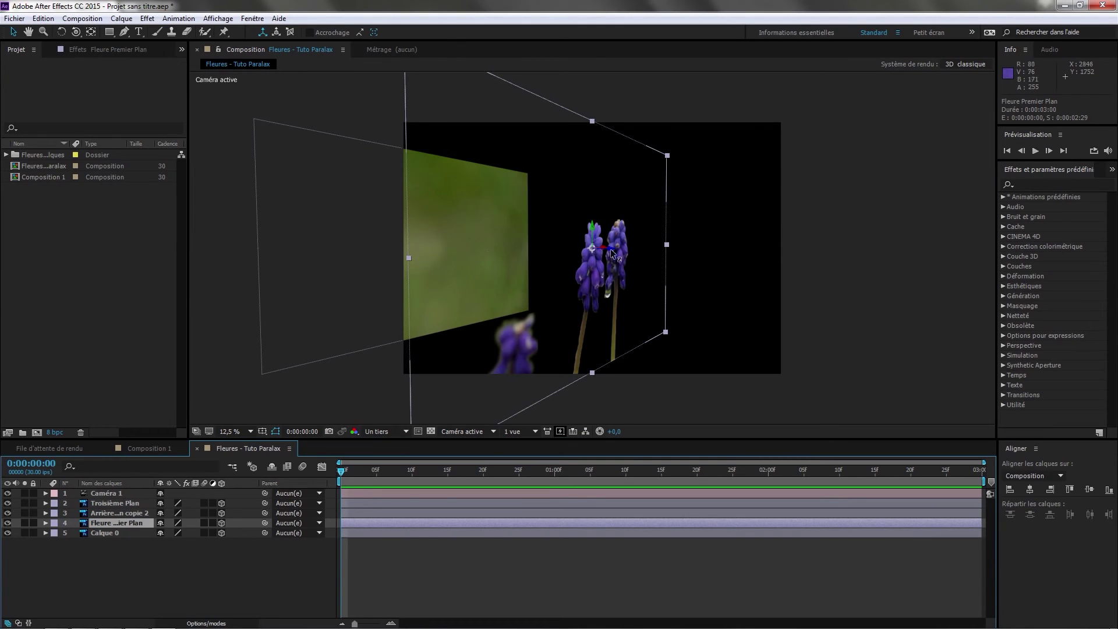
{"action": "left_click_drag", "start_coordinate": [612, 251], "coordinate": [597, 252]}
{"action": "left_click", "coordinate": [120, 513]}
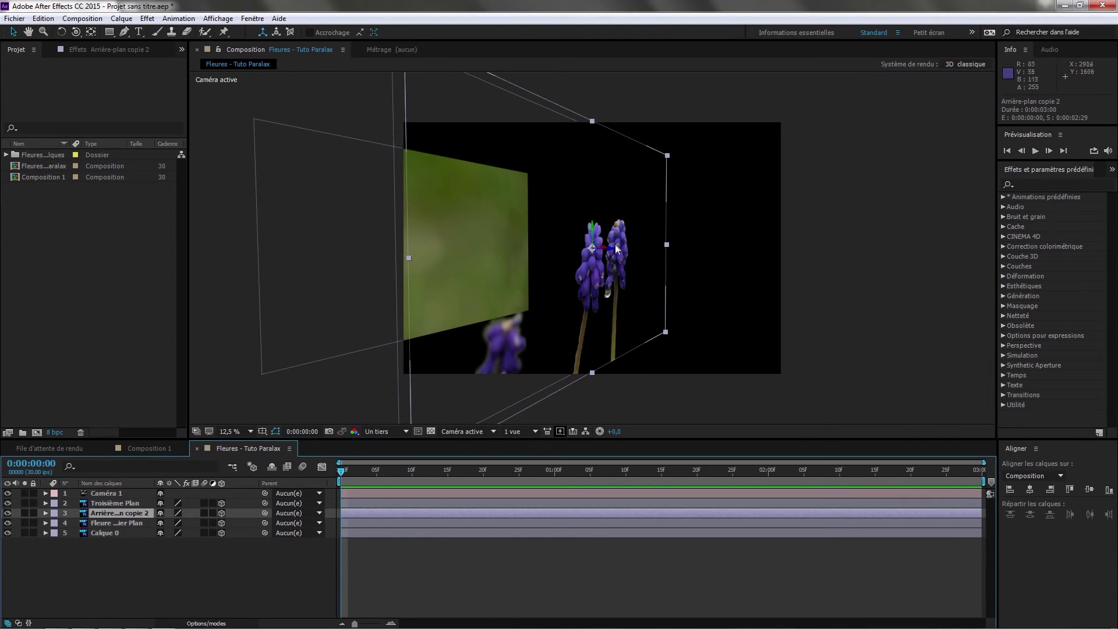
{"action": "left_click_drag", "start_coordinate": [612, 251], "coordinate": [555, 252]}
{"action": "left_click_drag", "start_coordinate": [549, 256], "coordinate": [548, 250]}
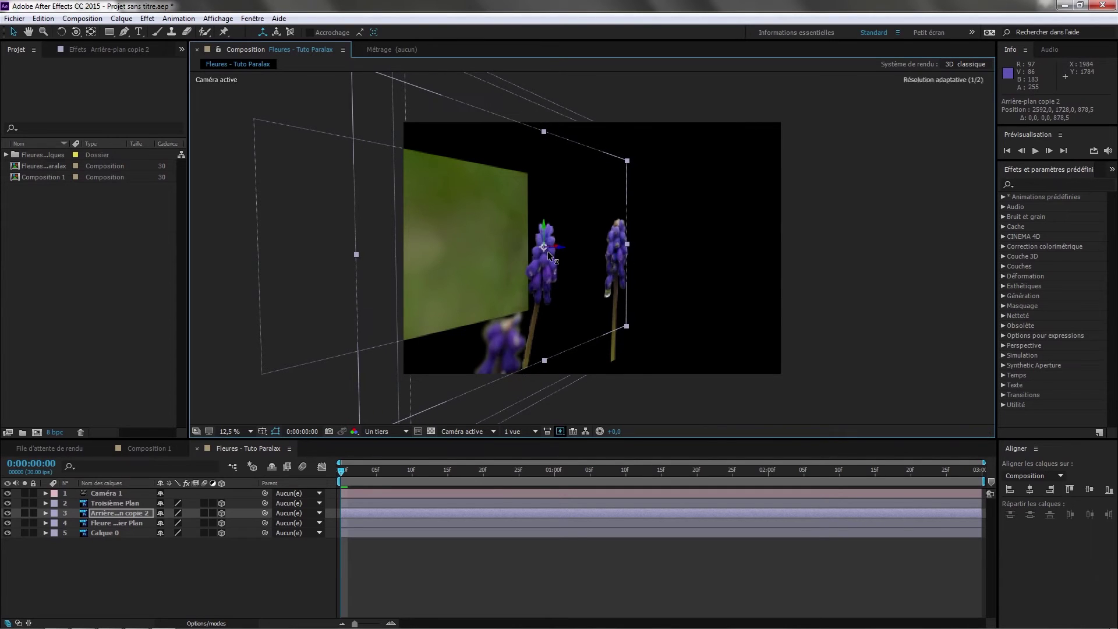
{"action": "left_click", "coordinate": [124, 504]}
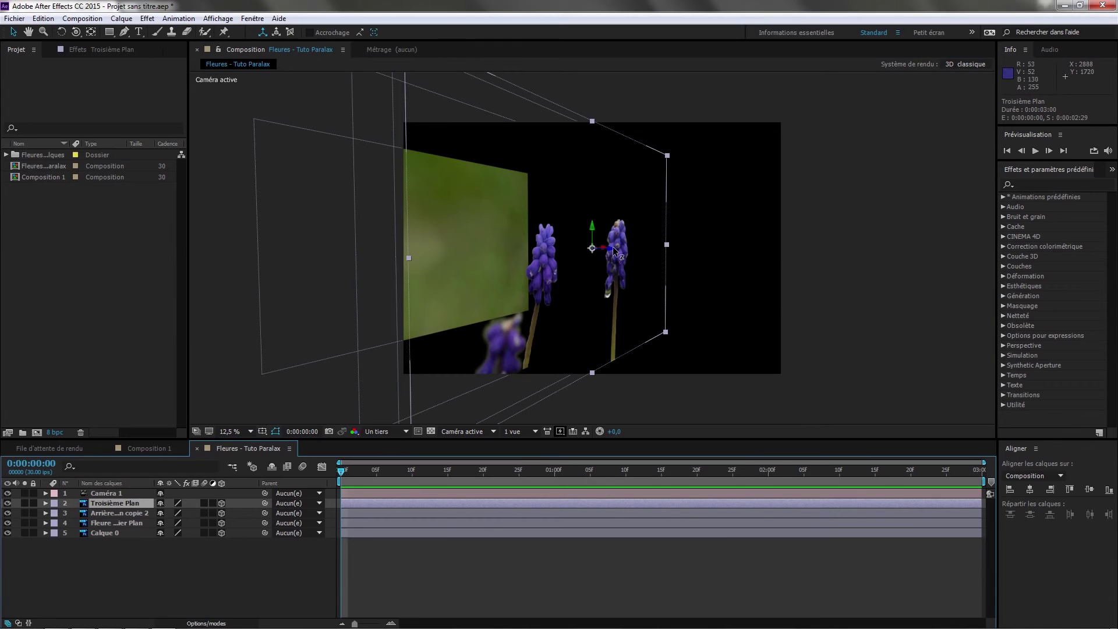
{"action": "left_click_drag", "start_coordinate": [614, 249], "coordinate": [533, 256]}
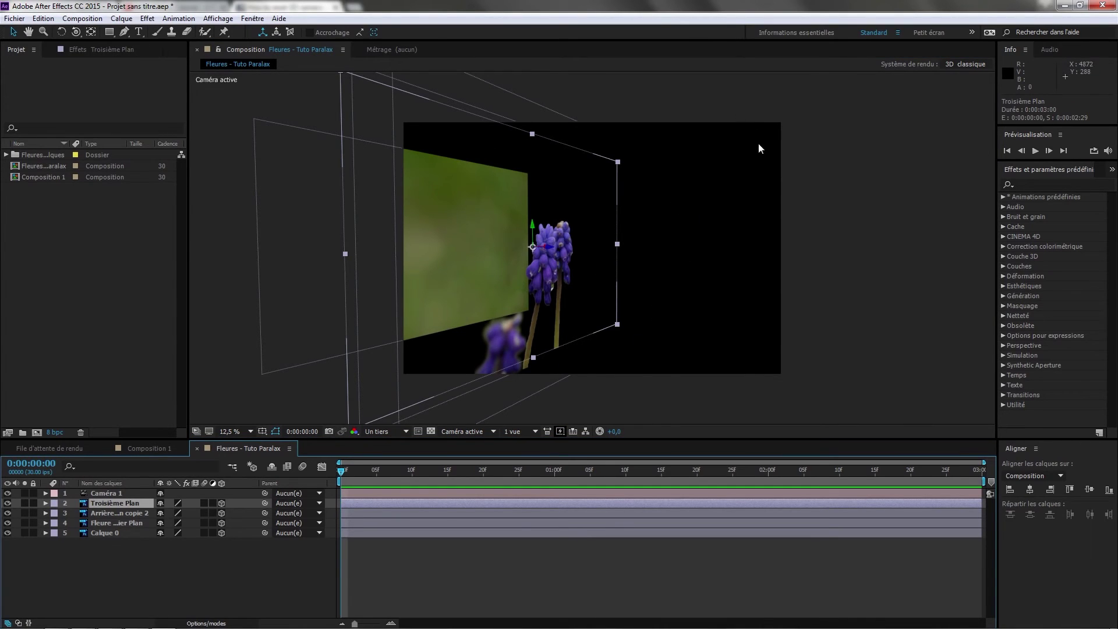
Reset the Position property of Caméra 1 and collapse its properties
{"action": "left_click", "coordinate": [114, 494]}
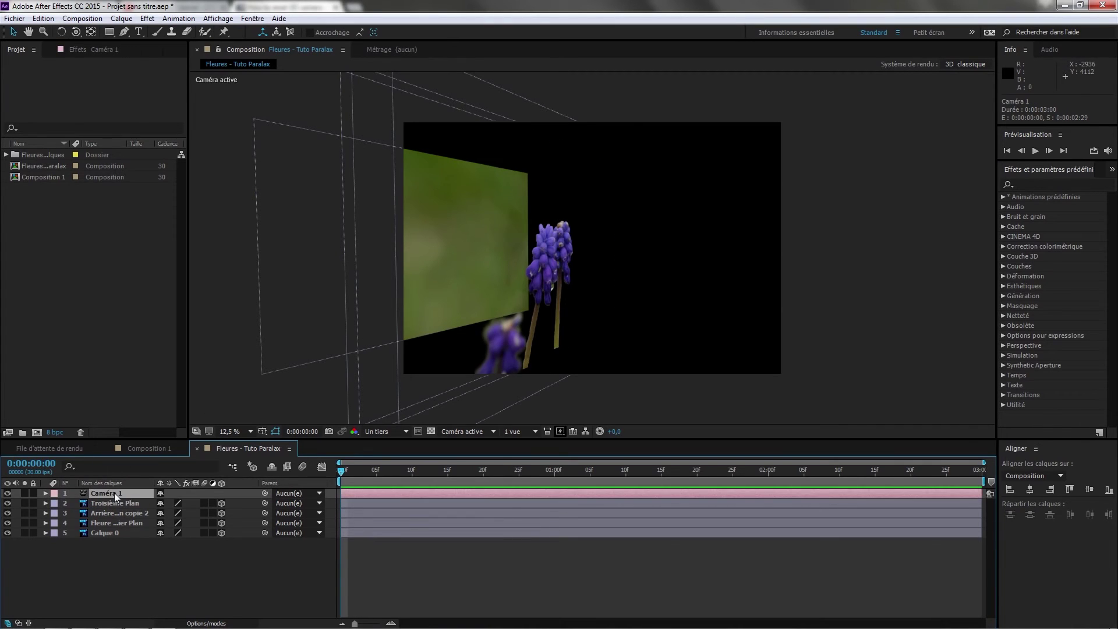
{"action": "left_click", "coordinate": [45, 493]}
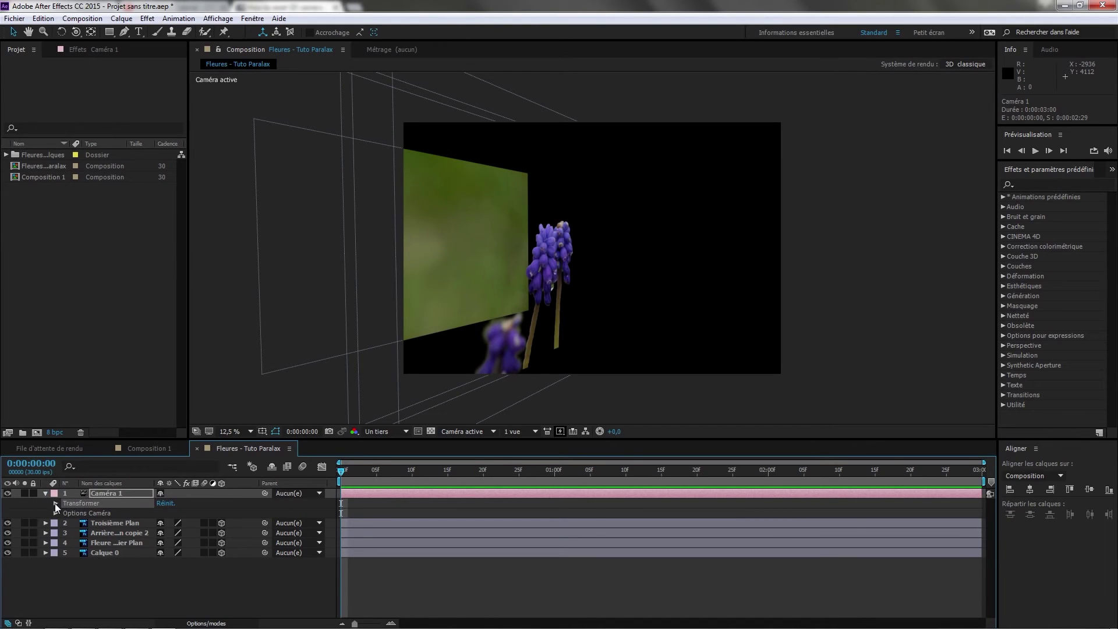
{"action": "left_click", "coordinate": [55, 503]}
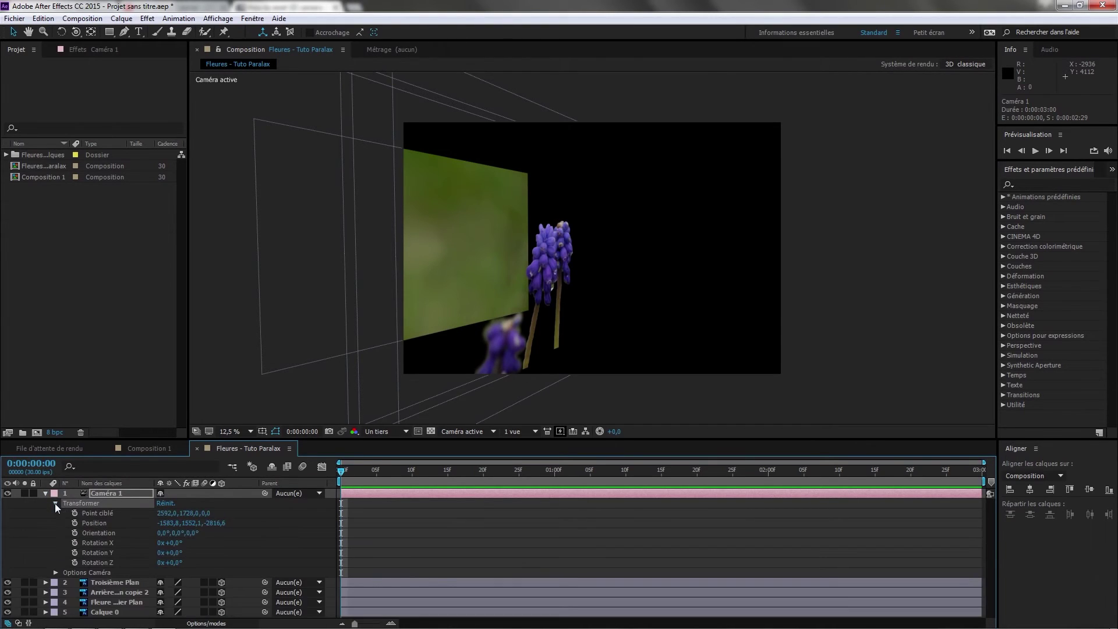
{"action": "right_click", "coordinate": [92, 521]}
{"action": "left_click", "coordinate": [133, 485]}
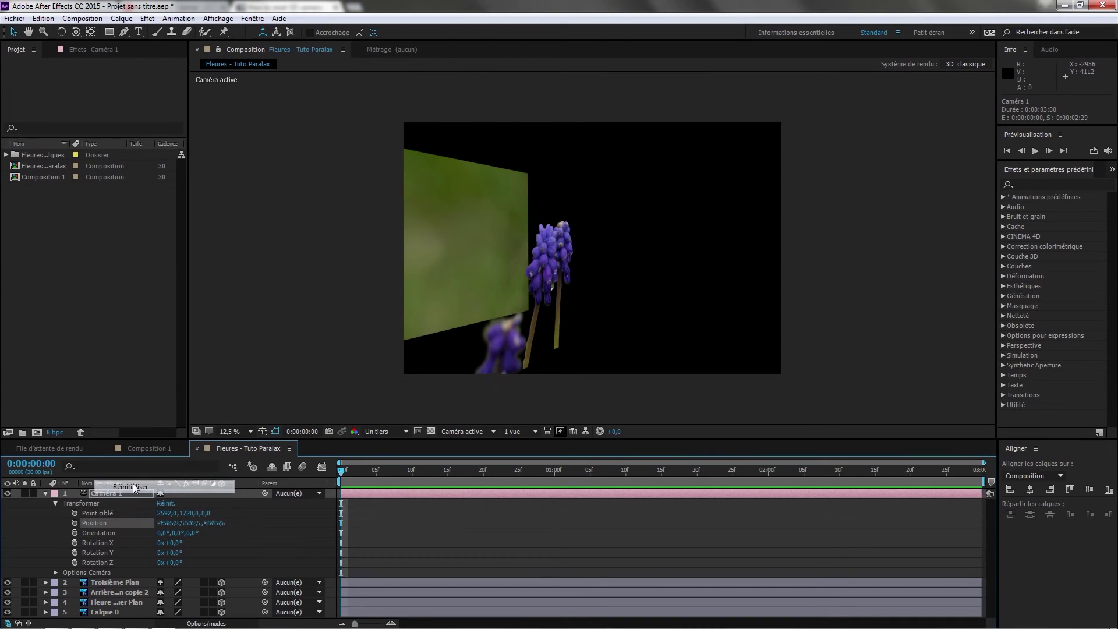
{"action": "left_click", "coordinate": [45, 494]}
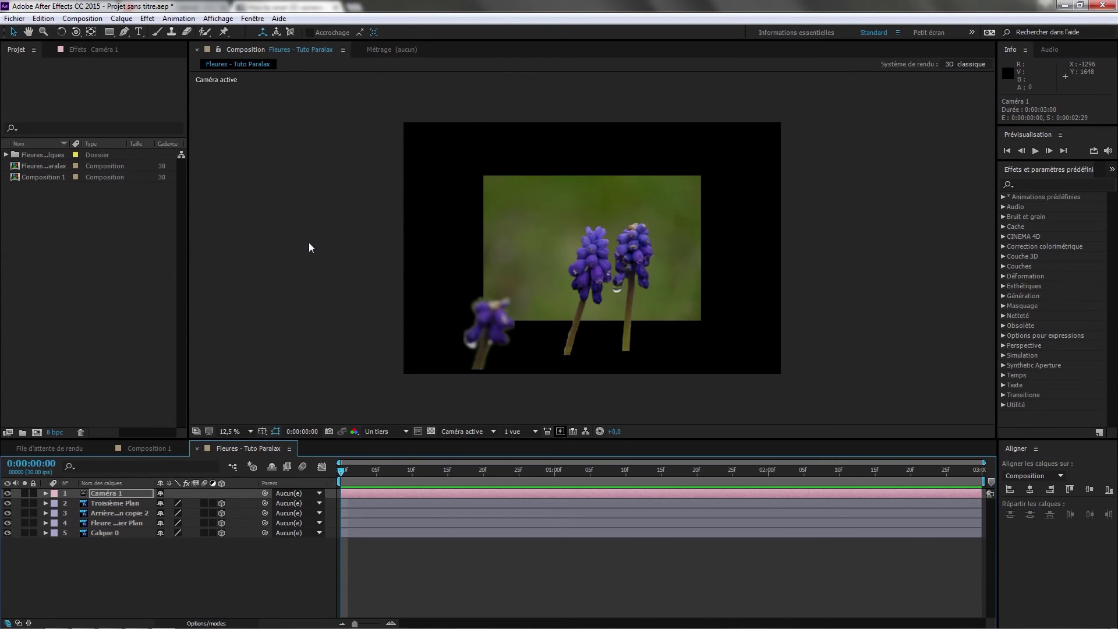
Scale Calque 0 up to about 176 % so the background fills the frame
{"action": "left_click", "coordinate": [114, 532]}
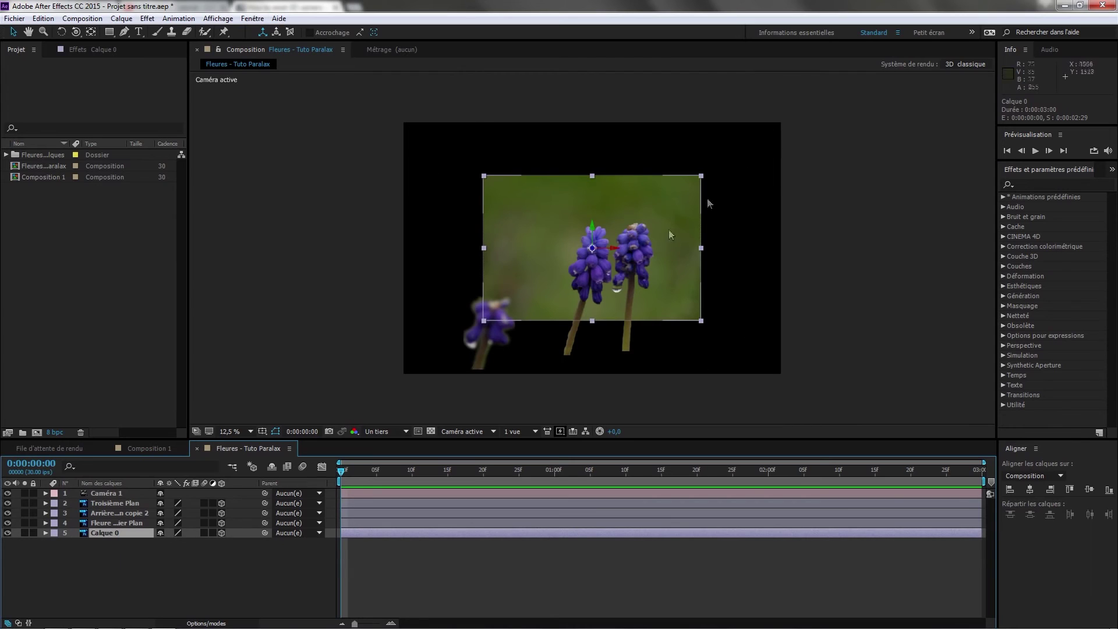
{"action": "left_click_drag", "start_coordinate": [702, 173], "coordinate": [810, 122]}
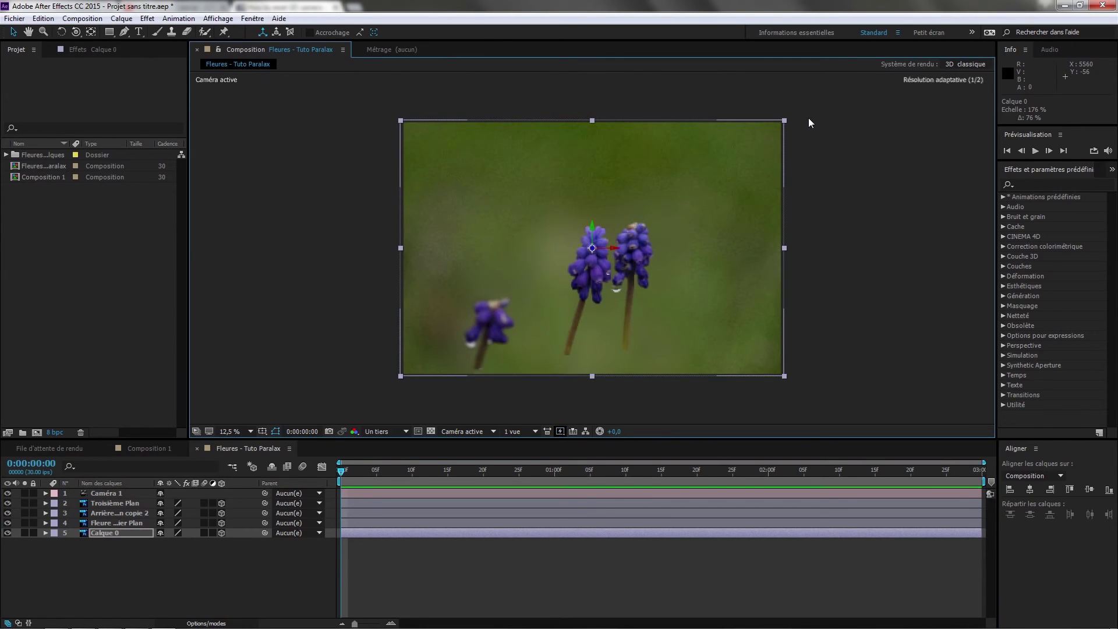
{"action": "left_click", "coordinate": [843, 207]}
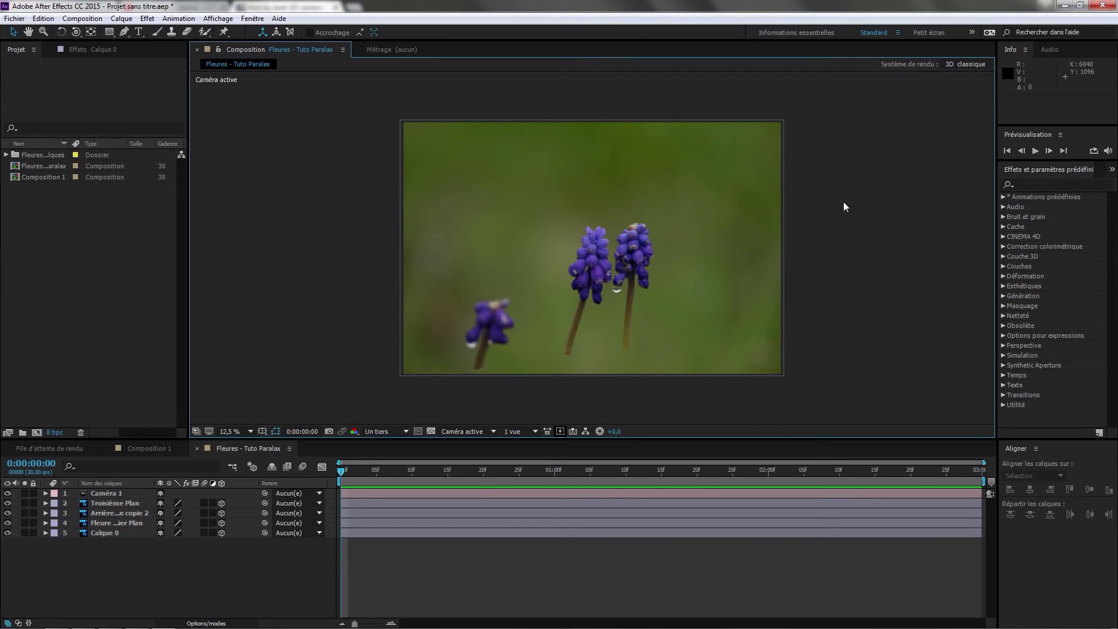
Scale Fleure Premier Plan up to about 106 % and Arrière-plan copie 2 to about 118 %
{"action": "left_click", "coordinate": [117, 522]}
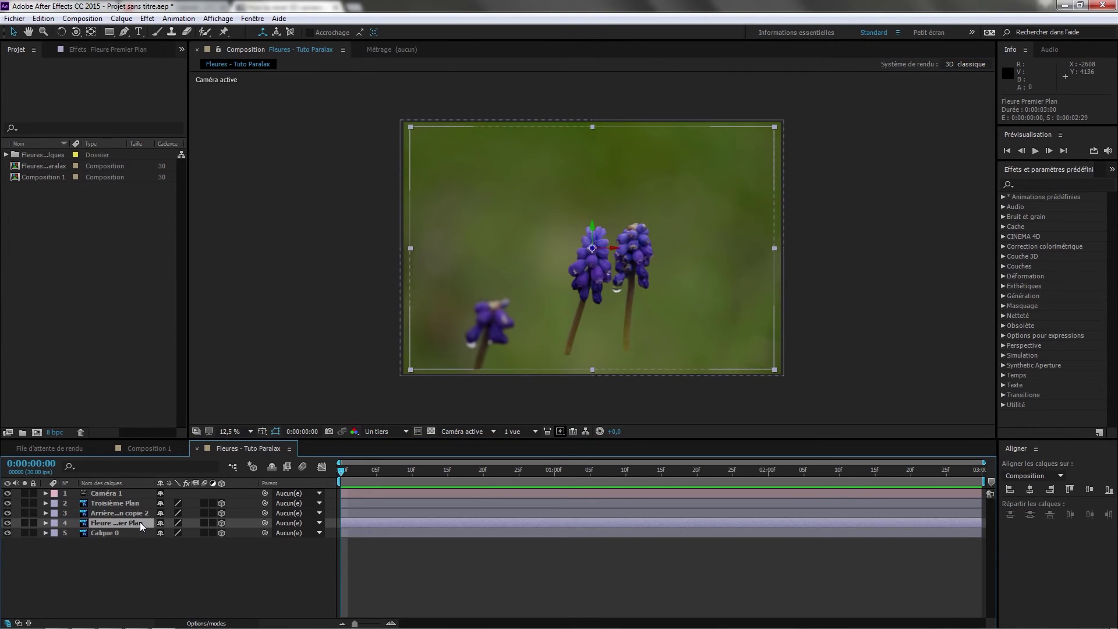
{"action": "mouse_move", "coordinate": [775, 129]}
{"action": "left_mouse_down"}
{"action": "mouse_move", "coordinate": [800, 115]}
{"action": "mouse_move", "coordinate": [788, 118]}
{"action": "left_mouse_up"}
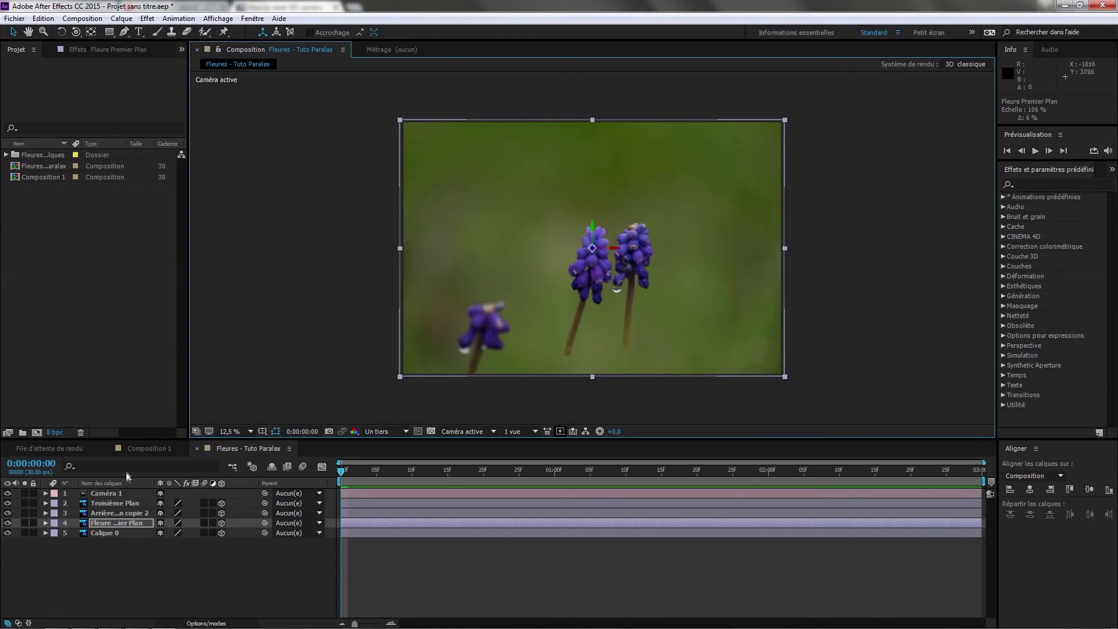
{"action": "left_click", "coordinate": [121, 510]}
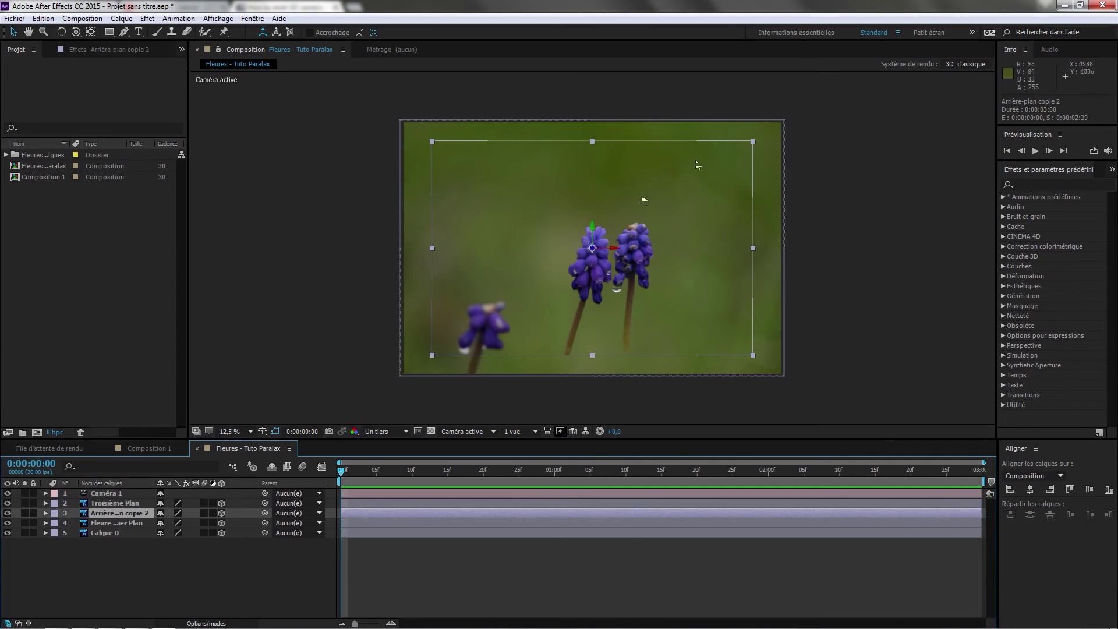
{"action": "left_click_drag", "start_coordinate": [753, 142], "coordinate": [792, 122]}
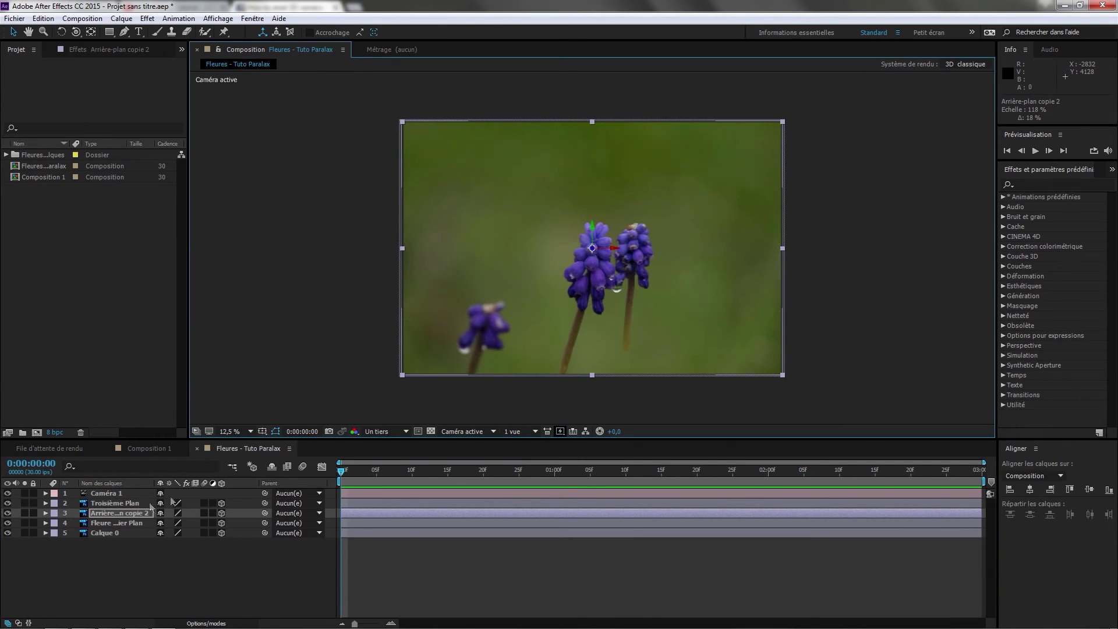
Scale Troisième Plan up until its outline extends slightly beyond the frame, and deselect it
{"action": "left_click", "coordinate": [107, 505], "text": "ctrl"}
{"action": "left_click", "coordinate": [107, 505]}
{"action": "left_click_drag", "start_coordinate": [748, 144], "coordinate": [799, 114]}
{"action": "left_click", "coordinate": [868, 252]}
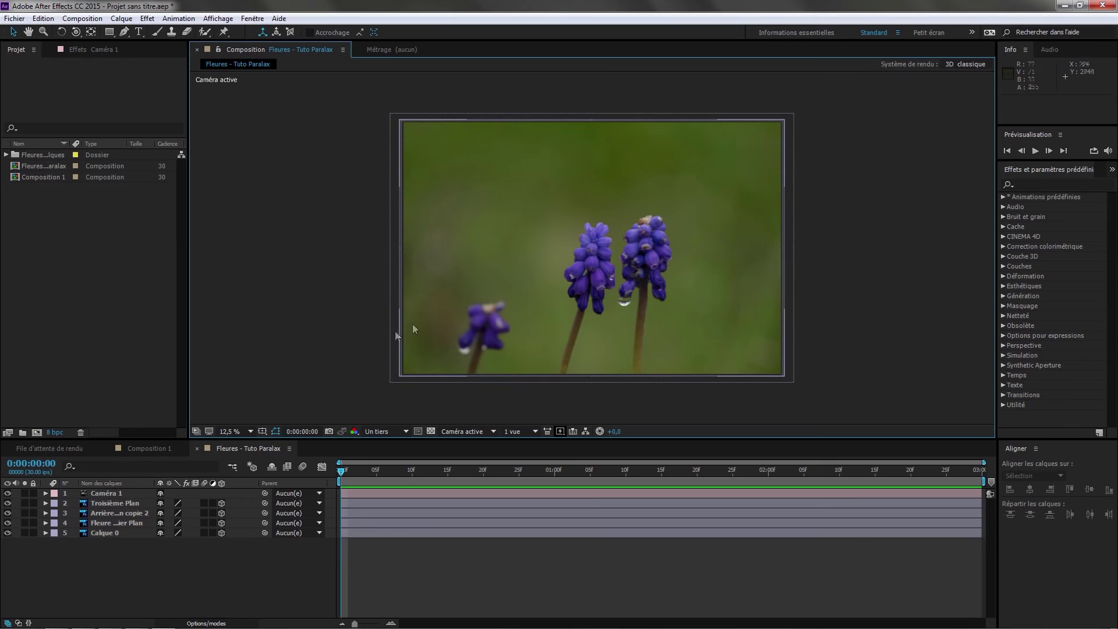
Animate Caméra 1's Position with a keyframe at 0:00:00:00 and one at 0:00:02:29 with Z at about -3756
{"action": "left_click", "coordinate": [85, 493]}
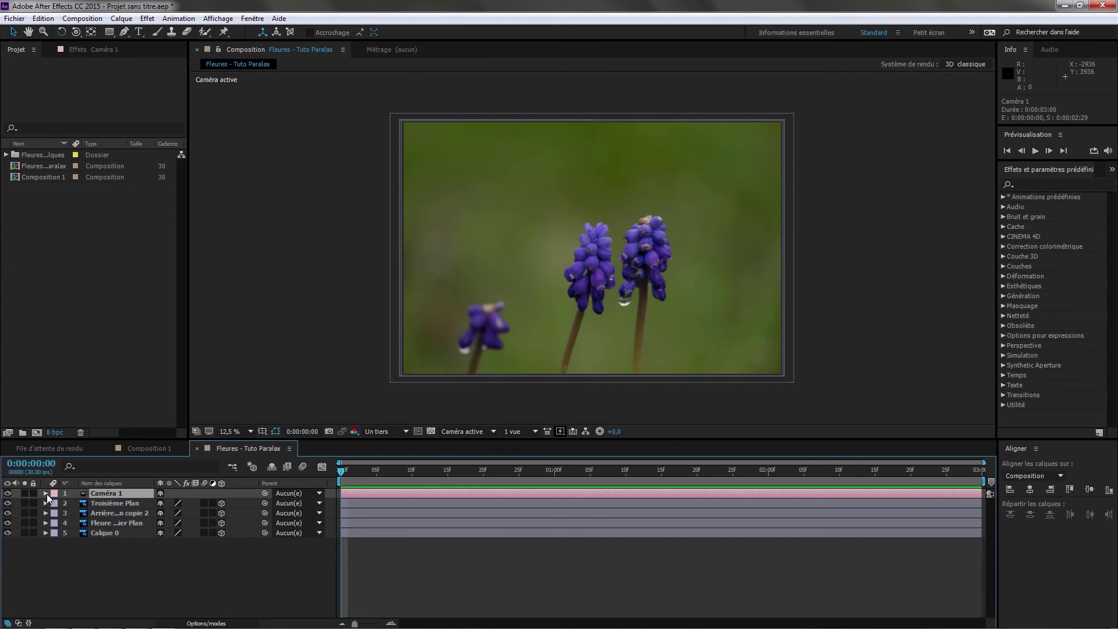
{"action": "left_click", "coordinate": [46, 494]}
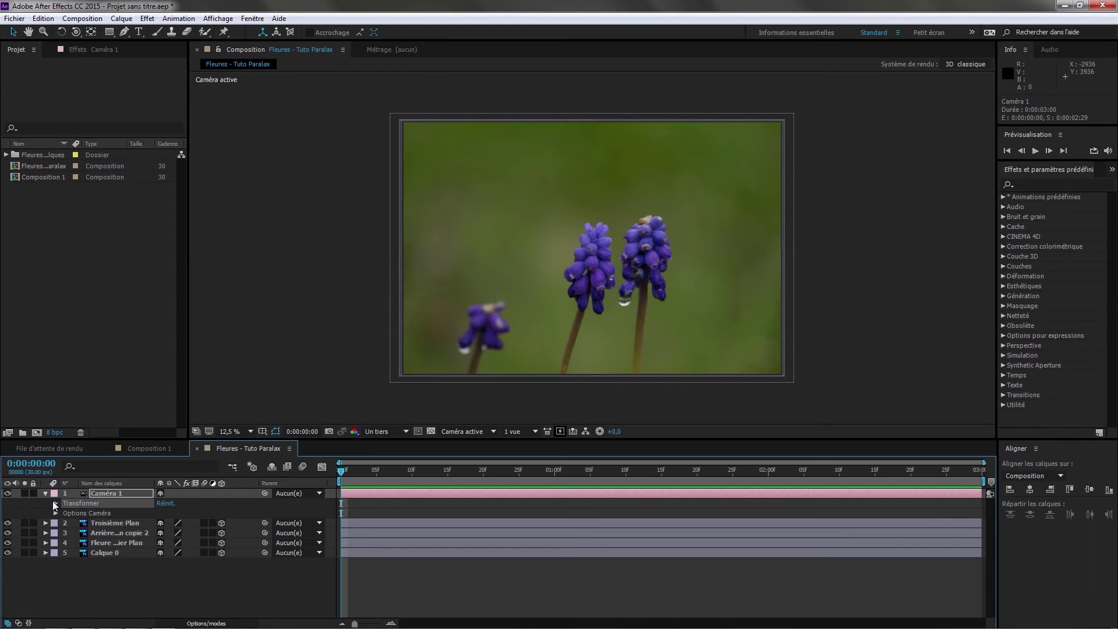
{"action": "left_click", "coordinate": [54, 504]}
{"action": "left_click", "coordinate": [74, 522]}
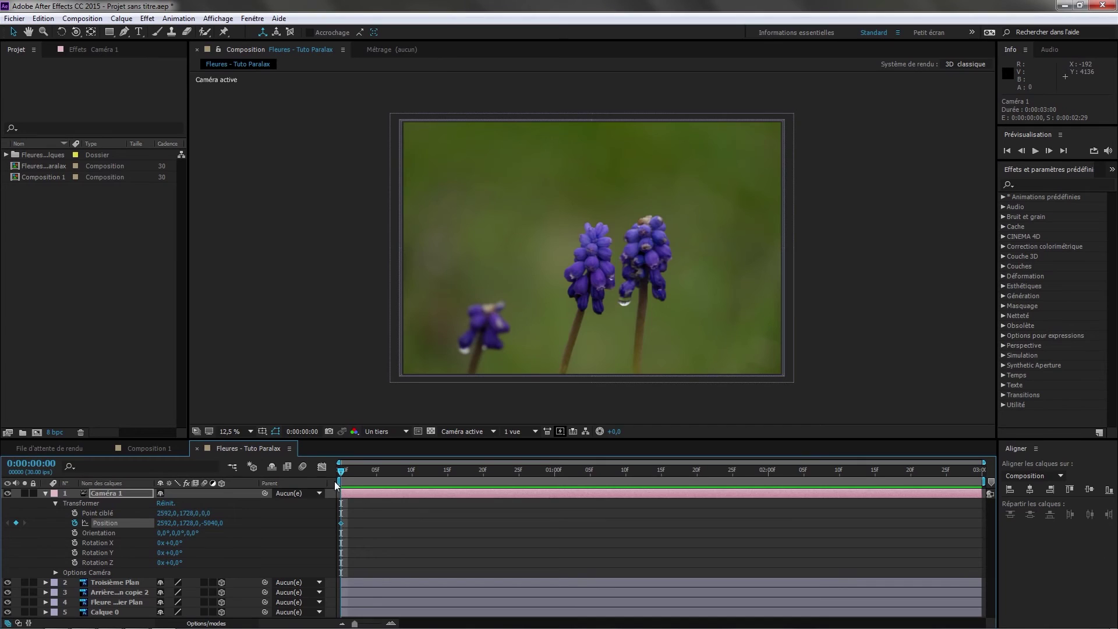
{"action": "left_click_drag", "start_coordinate": [341, 477], "coordinate": [1045, 450]}
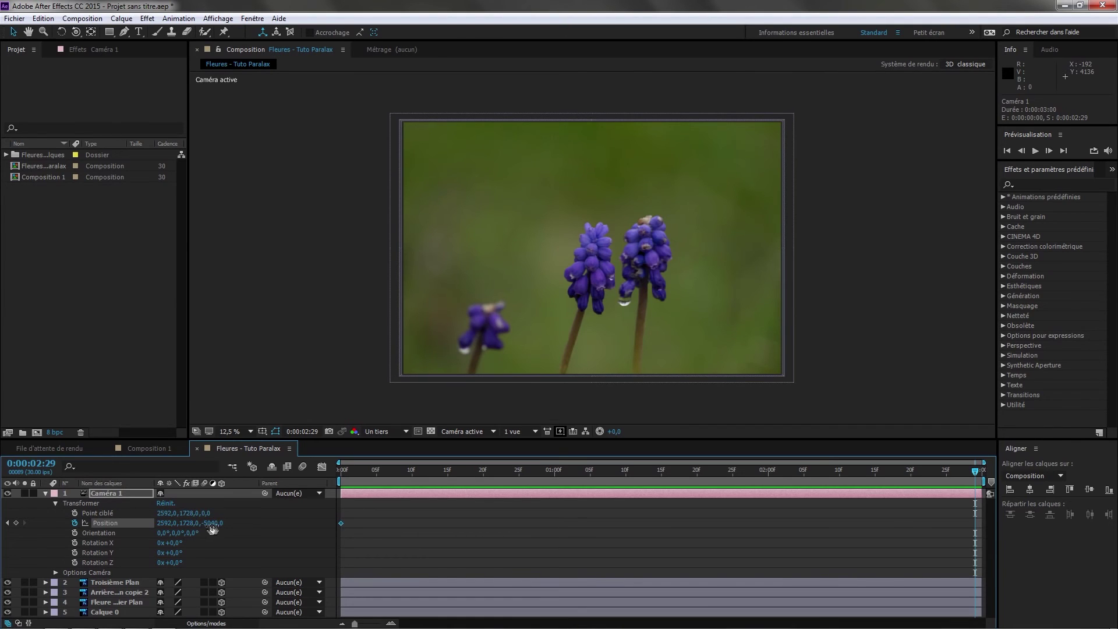
{"action": "left_click_drag", "start_coordinate": [208, 527], "coordinate": [925, 497]}
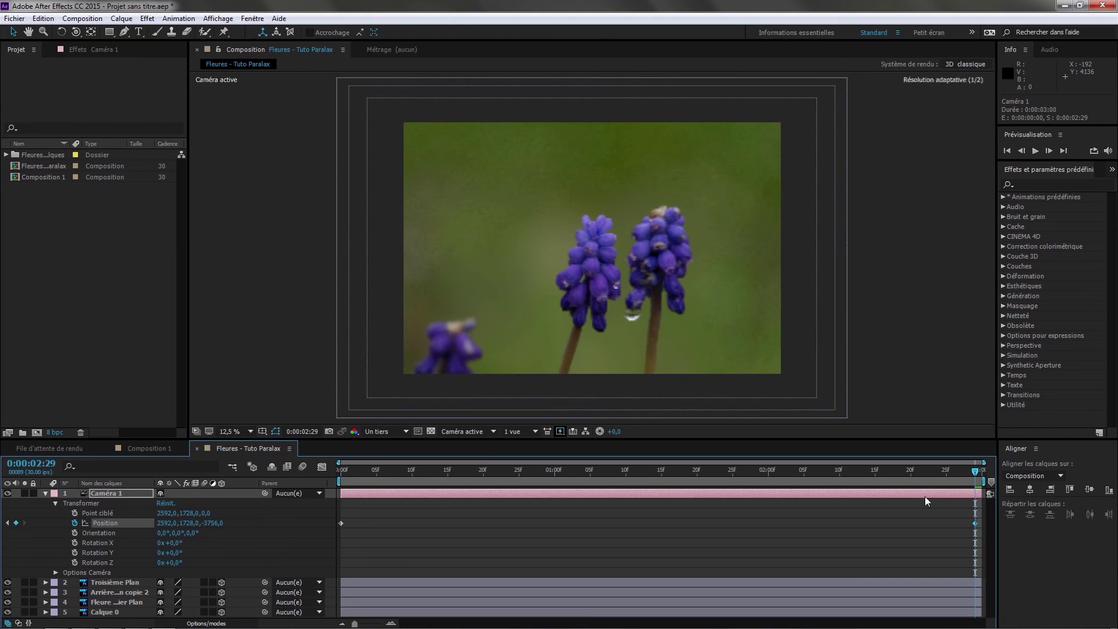
Scrub the camera animation back to 0:00:00:00, collapse Caméra 1's properties and open Composition 1
{"action": "left_click_drag", "start_coordinate": [978, 463], "coordinate": [314, 479]}
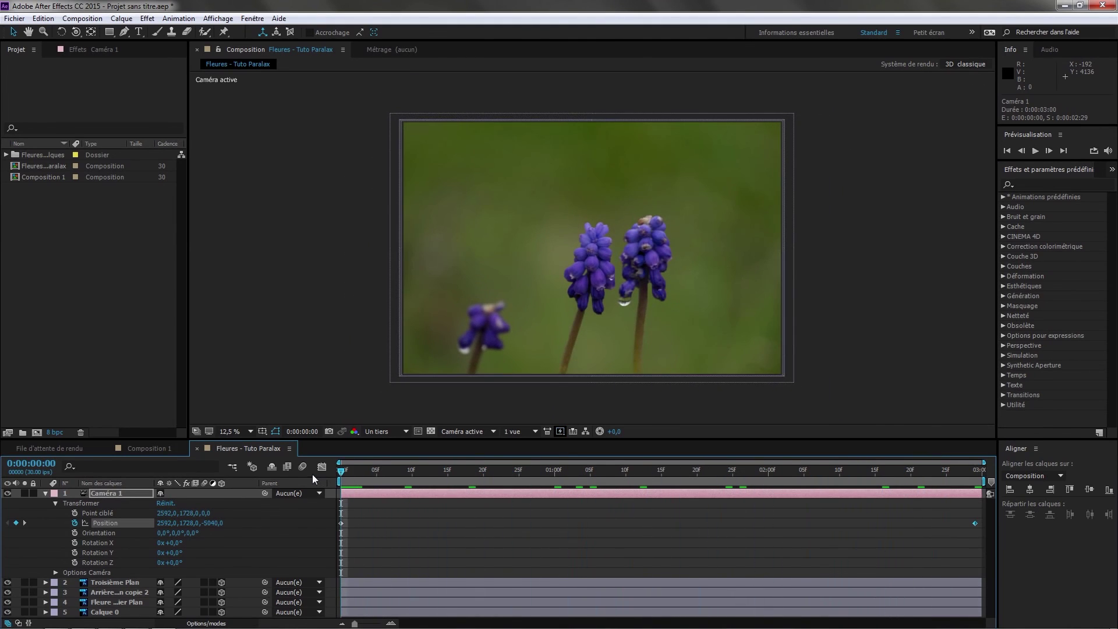
{"action": "left_click", "coordinate": [45, 494]}
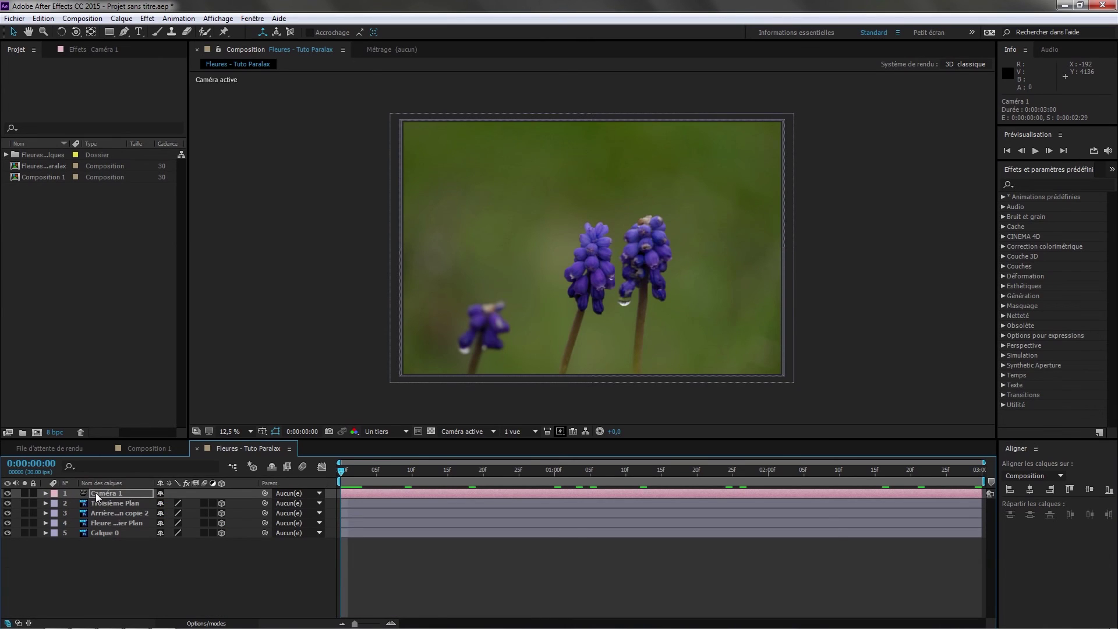
{"action": "left_click", "coordinate": [155, 450]}
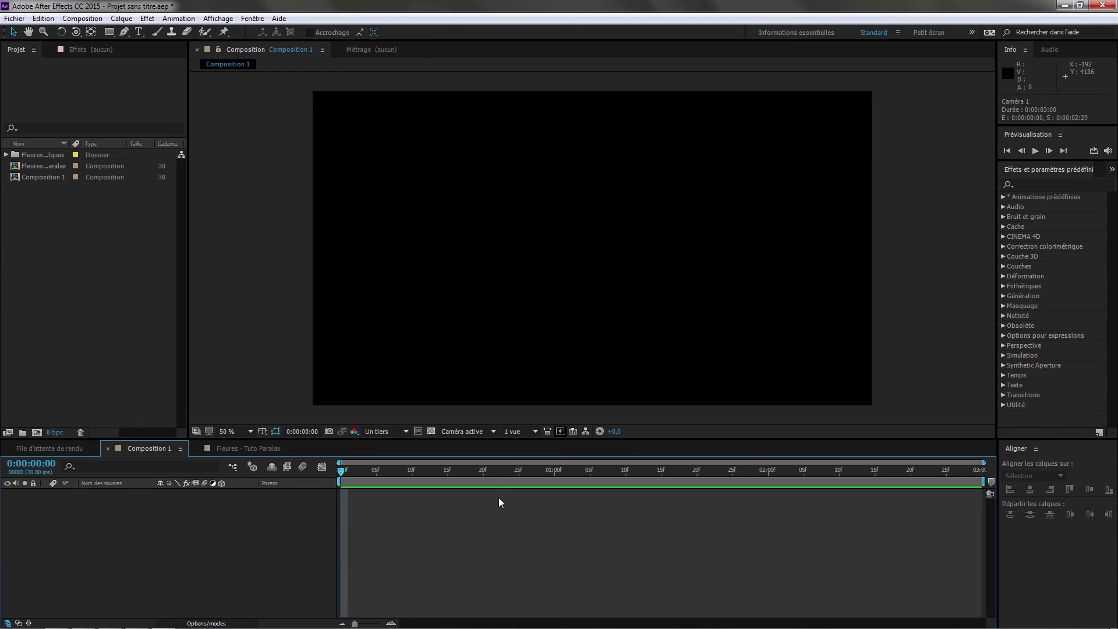
Place the Fleures - Tuto Paralax composition in Composition 1 and scale it down to about 38 %
{"action": "left_click", "coordinate": [43, 167]}
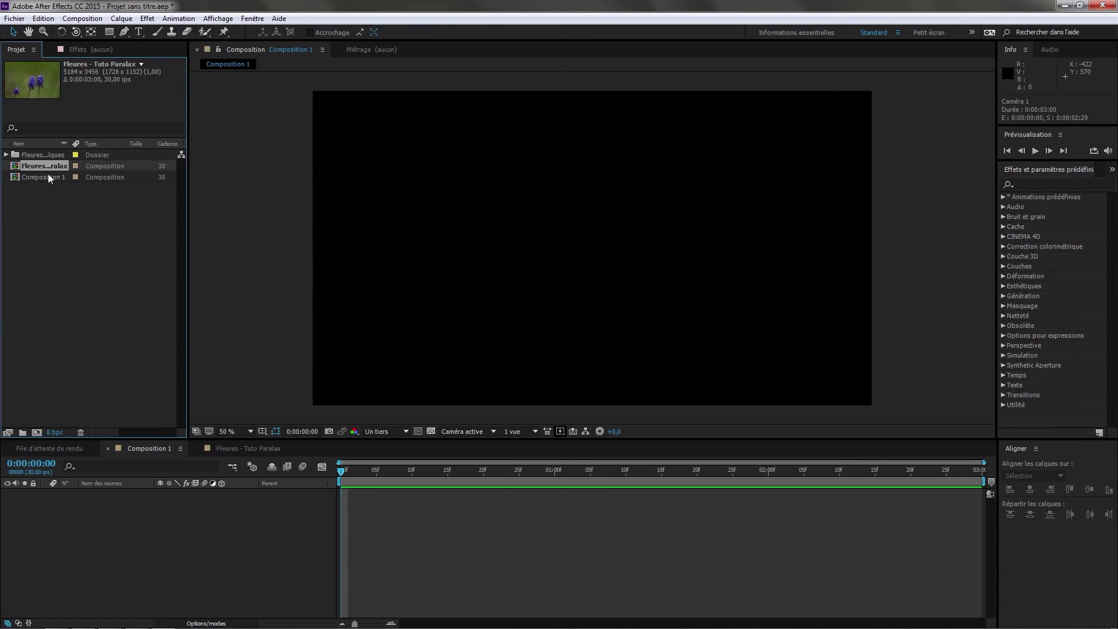
{"action": "left_click_drag", "start_coordinate": [45, 166], "coordinate": [122, 508]}
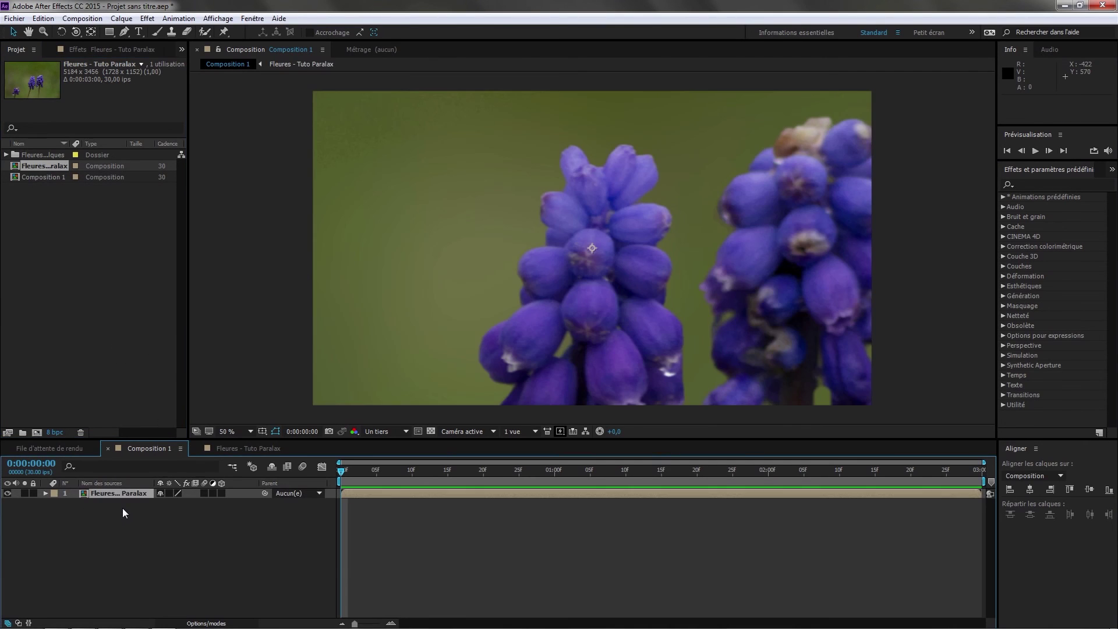
{"action": "key", "text": "comma"}
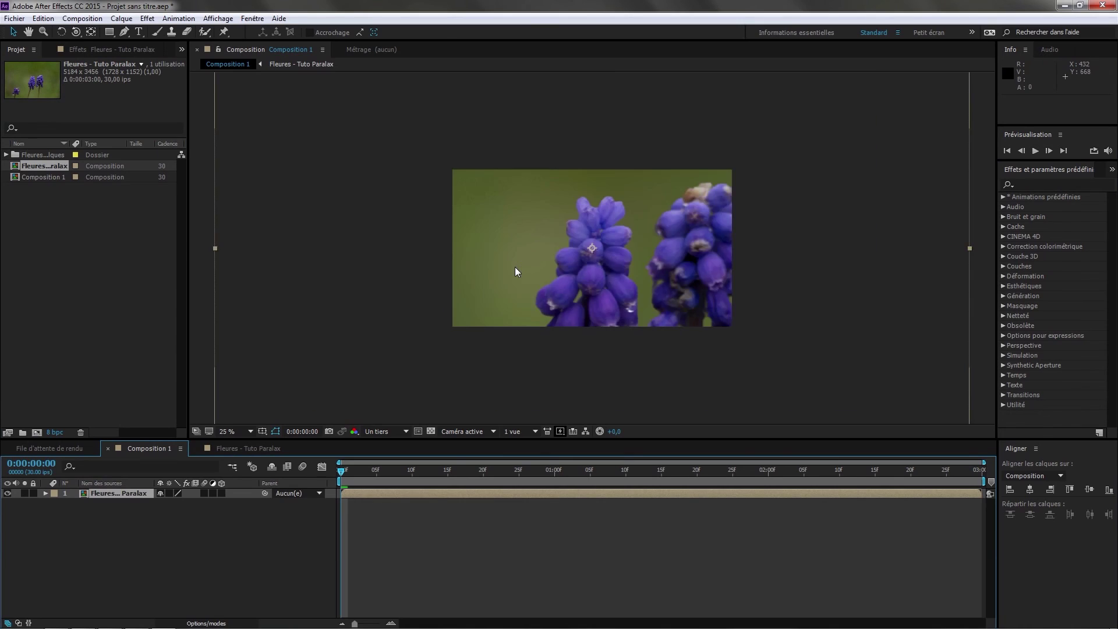
{"action": "key", "text": "comma"}
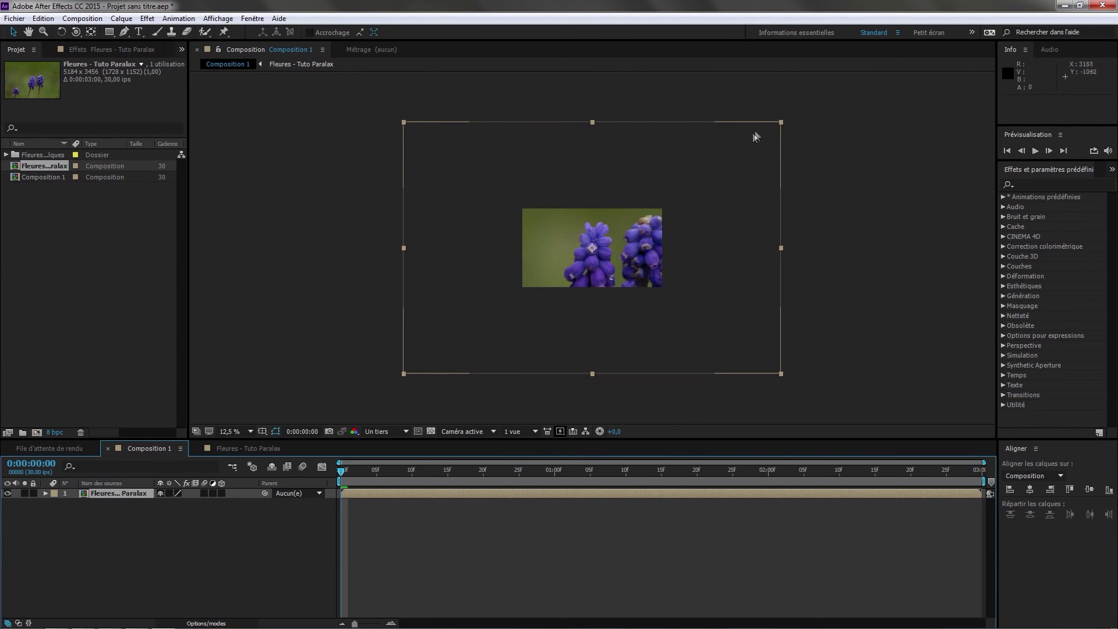
{"action": "left_click_drag", "start_coordinate": [781, 120], "coordinate": [677, 198]}
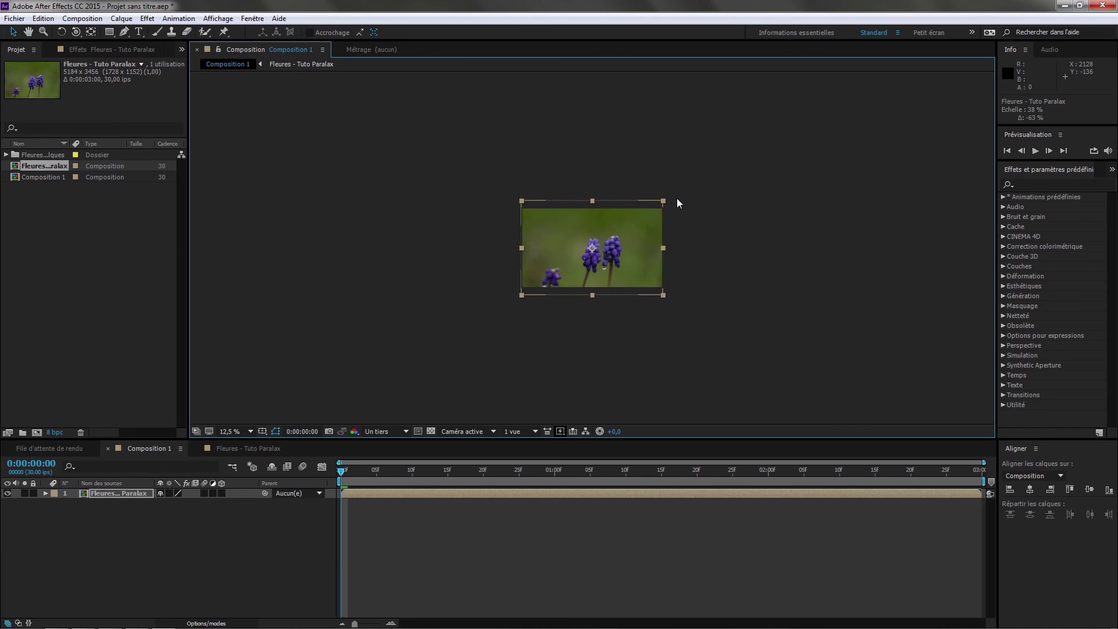
Move the Fleures - Tuto Paralax layer up to position 960, 472, deselect it, and scrub the animation back to 0:00:00:00
{"action": "key", "text": "period"}
{"action": "key", "text": "period"}
{"action": "left_click_drag", "start_coordinate": [677, 306], "coordinate": [675, 286]}
{"action": "key", "text": "comma"}
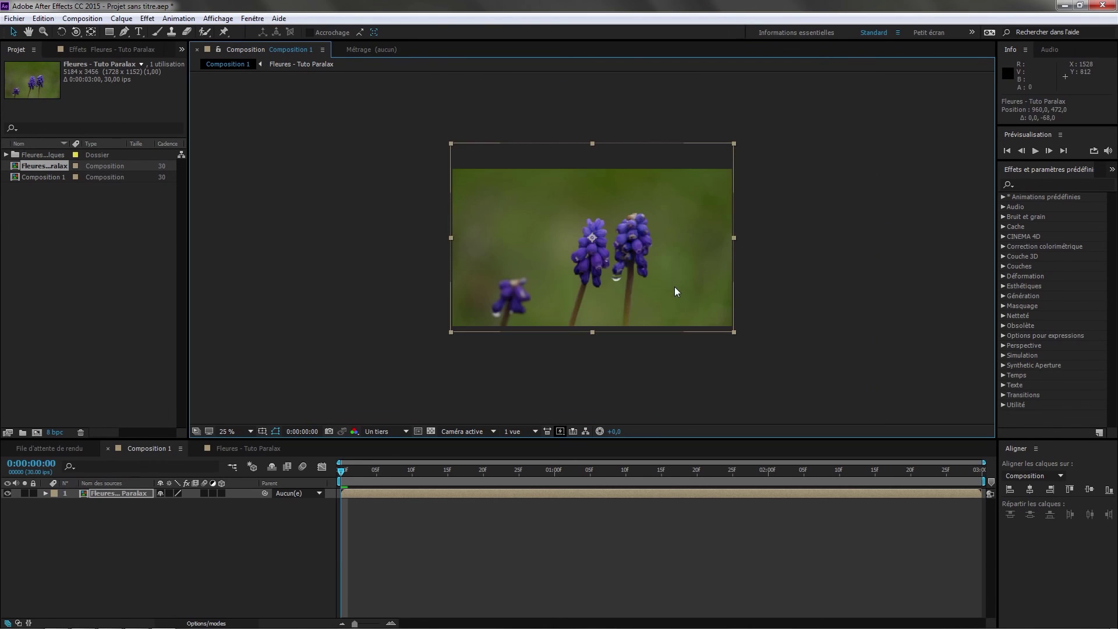
{"action": "left_click", "coordinate": [811, 284]}
{"action": "mouse_move", "coordinate": [340, 473]}
{"action": "left_mouse_down"}
{"action": "mouse_move", "coordinate": [942, 466]}
{"action": "mouse_move", "coordinate": [341, 469]}
{"action": "left_mouse_up"}
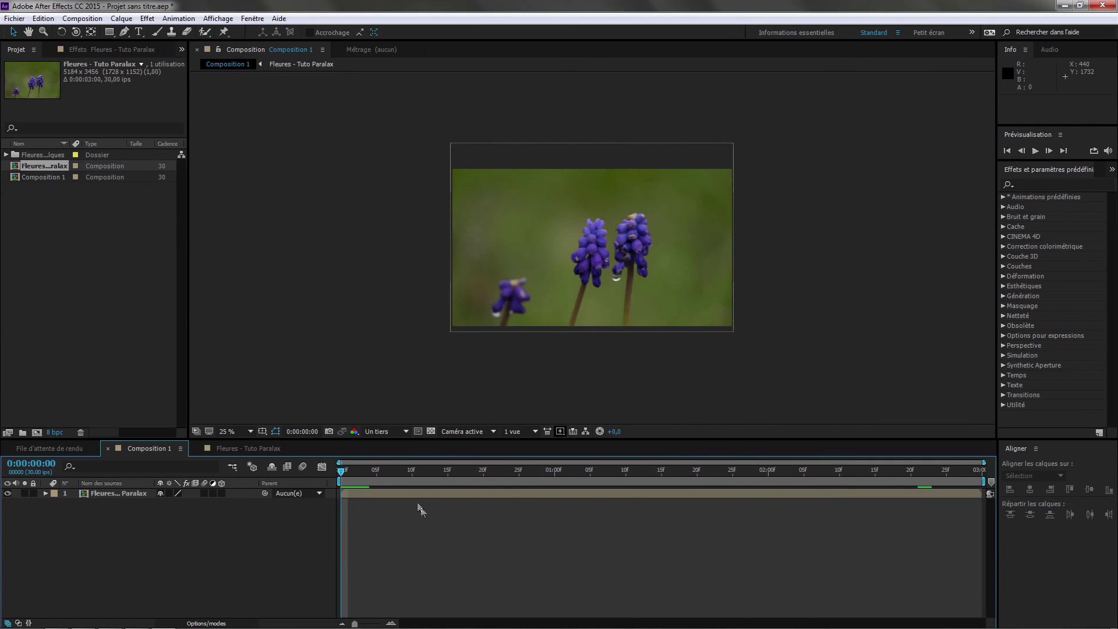
Add Composition 1 to the render queue and set its output module to QuickTime with the H.264 codec at quality 100
{"action": "left_click", "coordinate": [82, 18]}
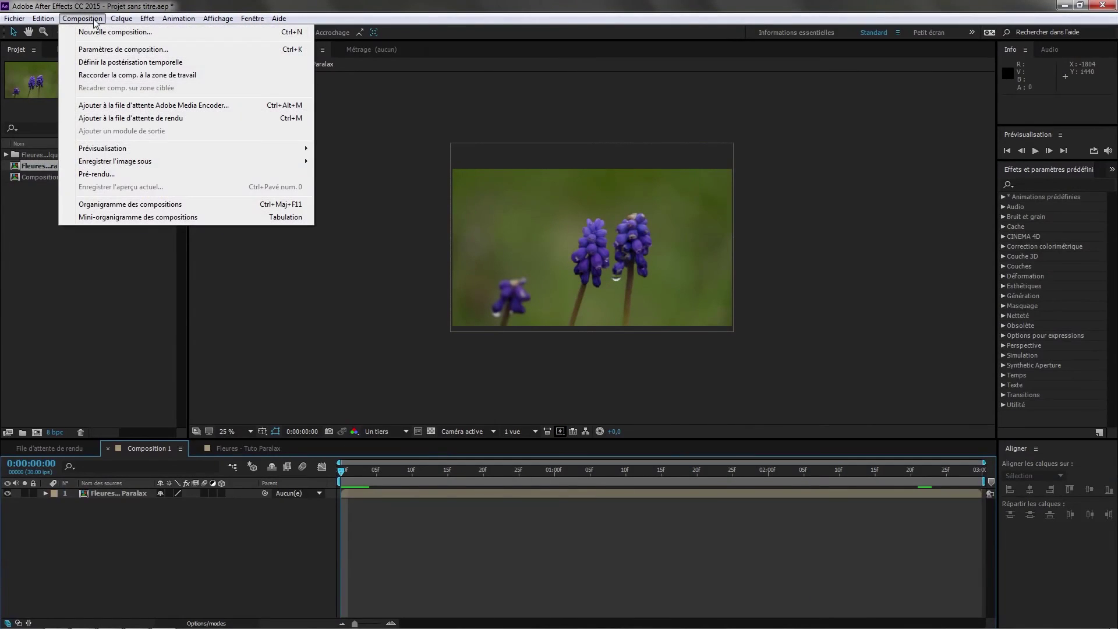
{"action": "left_click", "coordinate": [114, 118]}
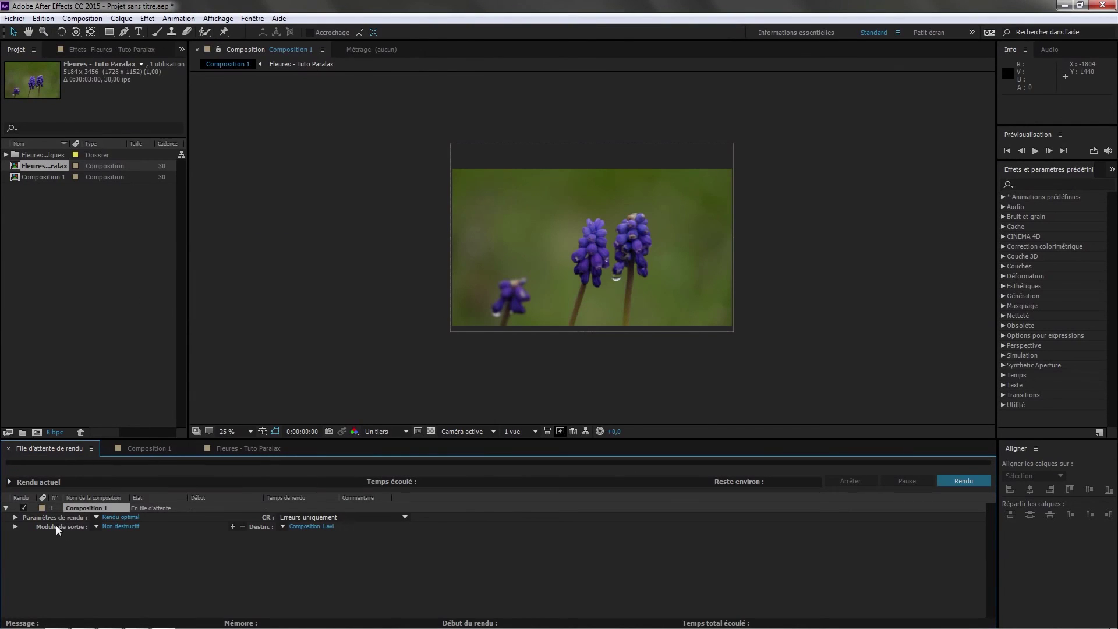
{"action": "left_click", "coordinate": [121, 527]}
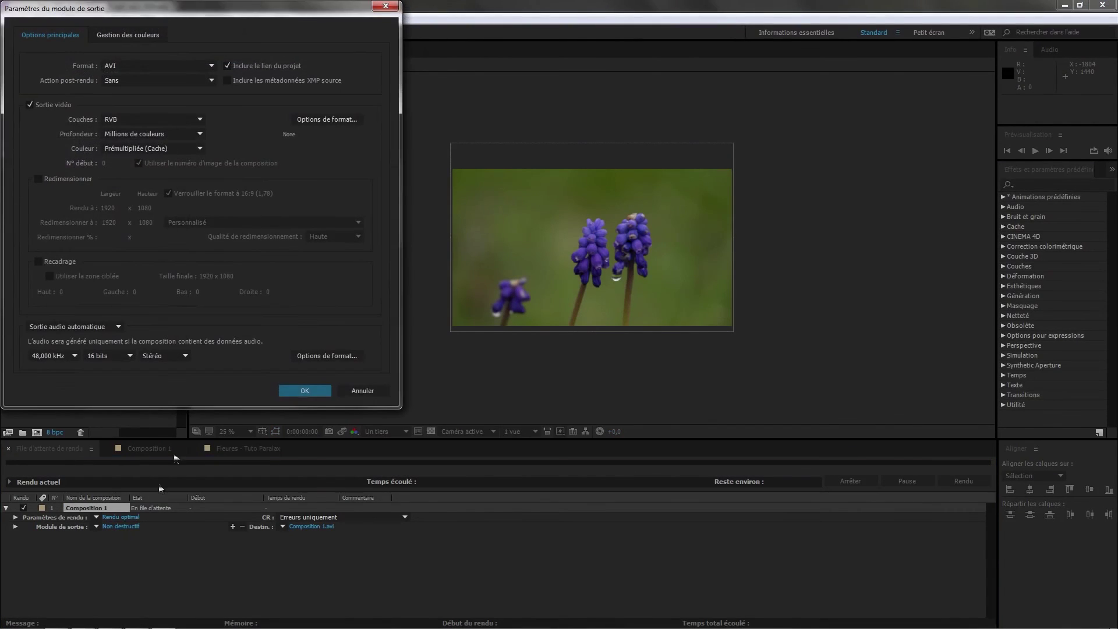
{"action": "left_click", "coordinate": [166, 66]}
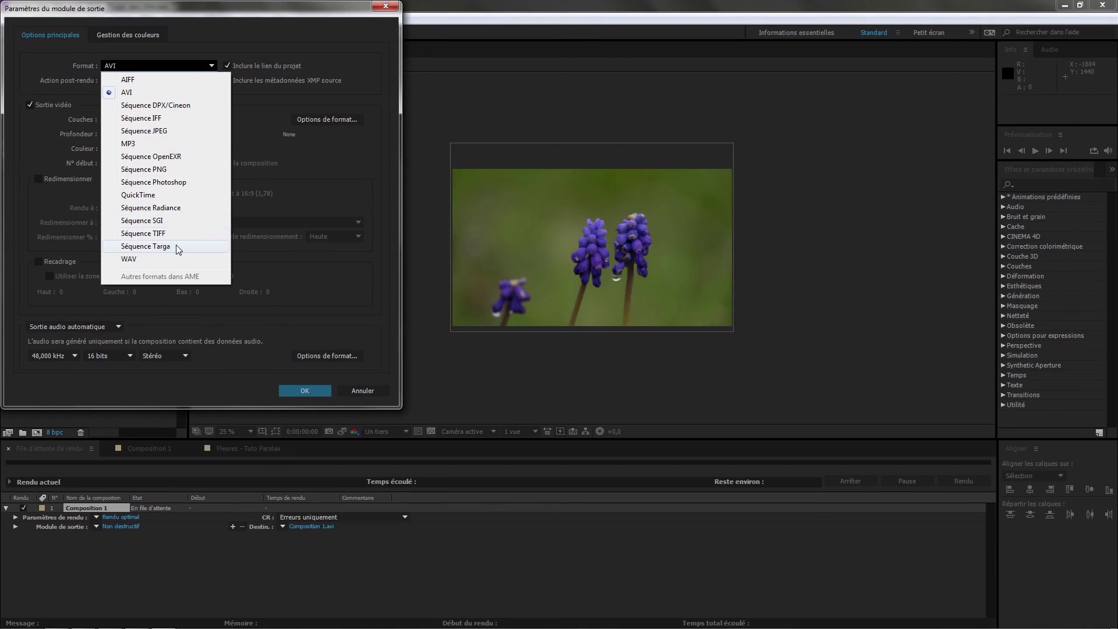
{"action": "left_click", "coordinate": [138, 194]}
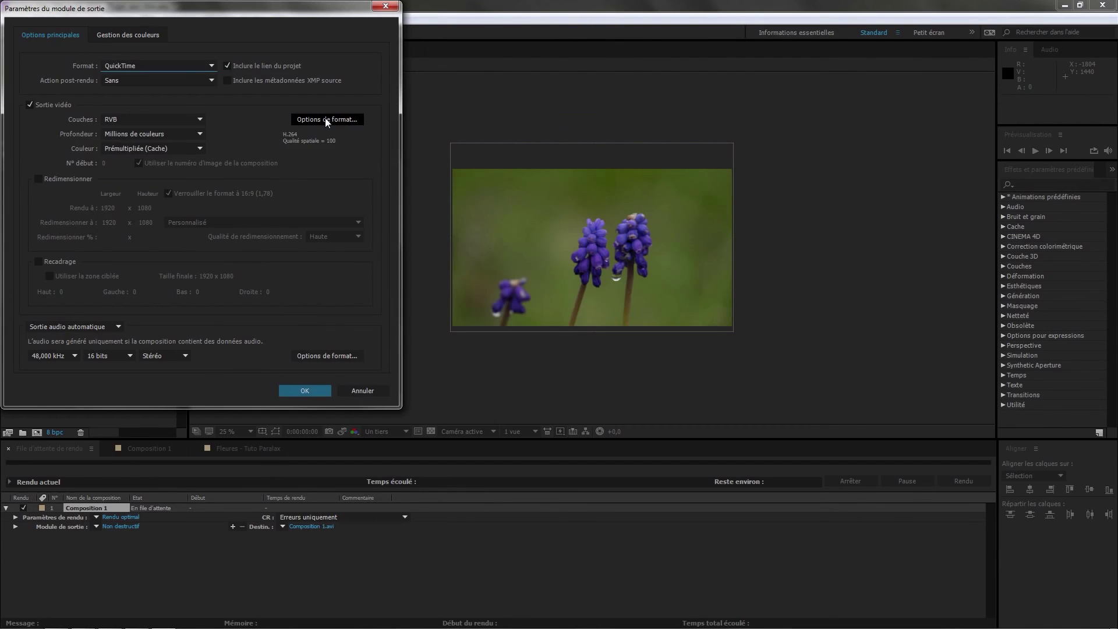
{"action": "left_click", "coordinate": [327, 119]}
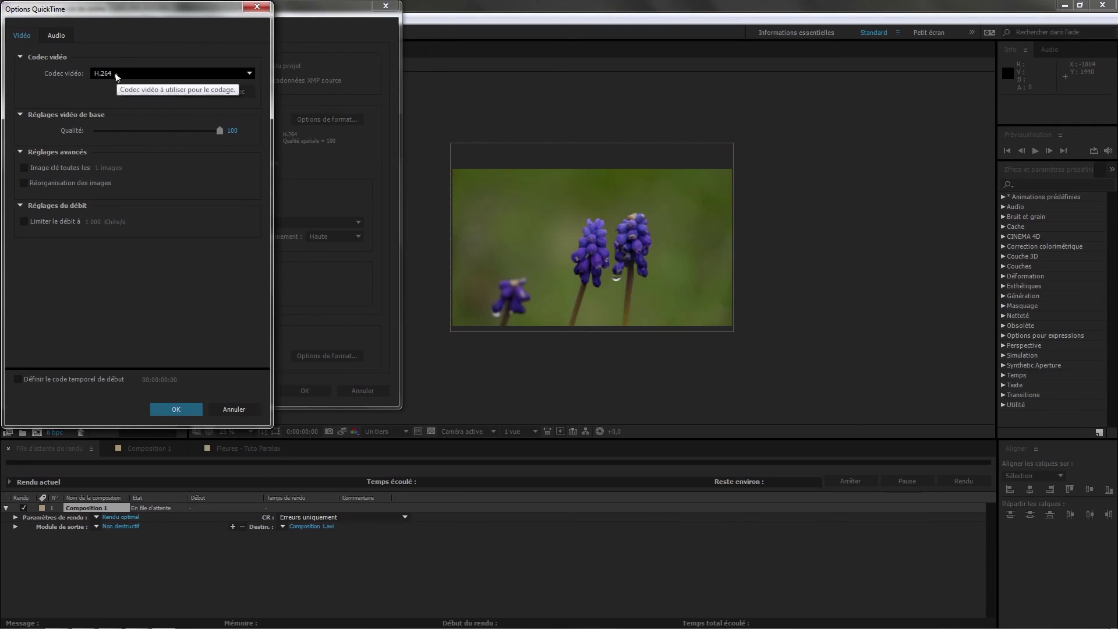
{"action": "left_click", "coordinate": [176, 409]}
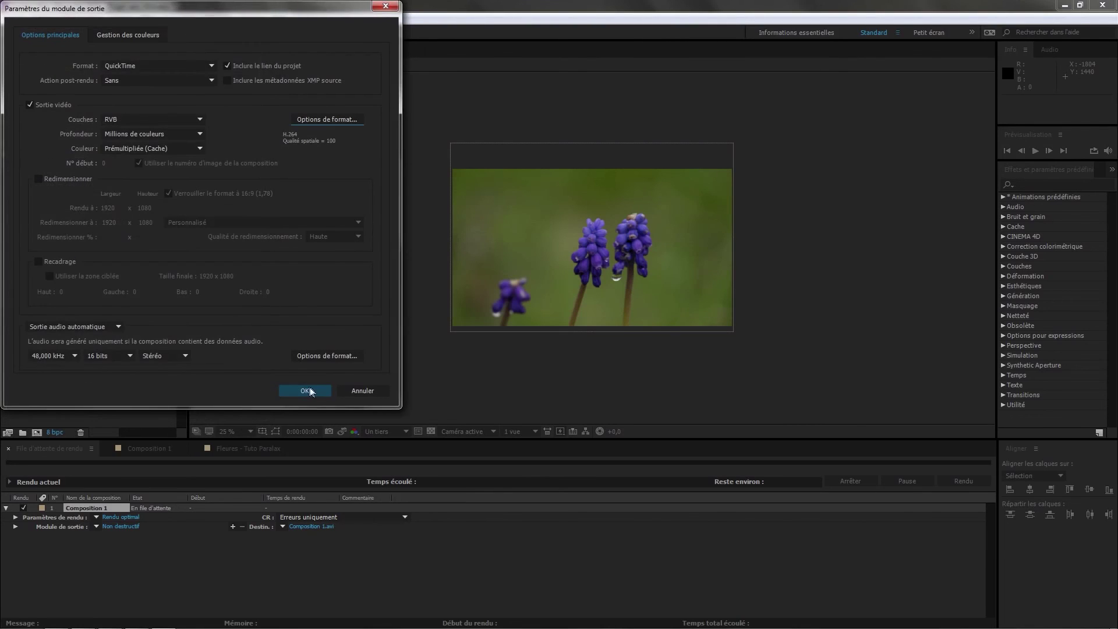
{"action": "left_click", "coordinate": [294, 393]}
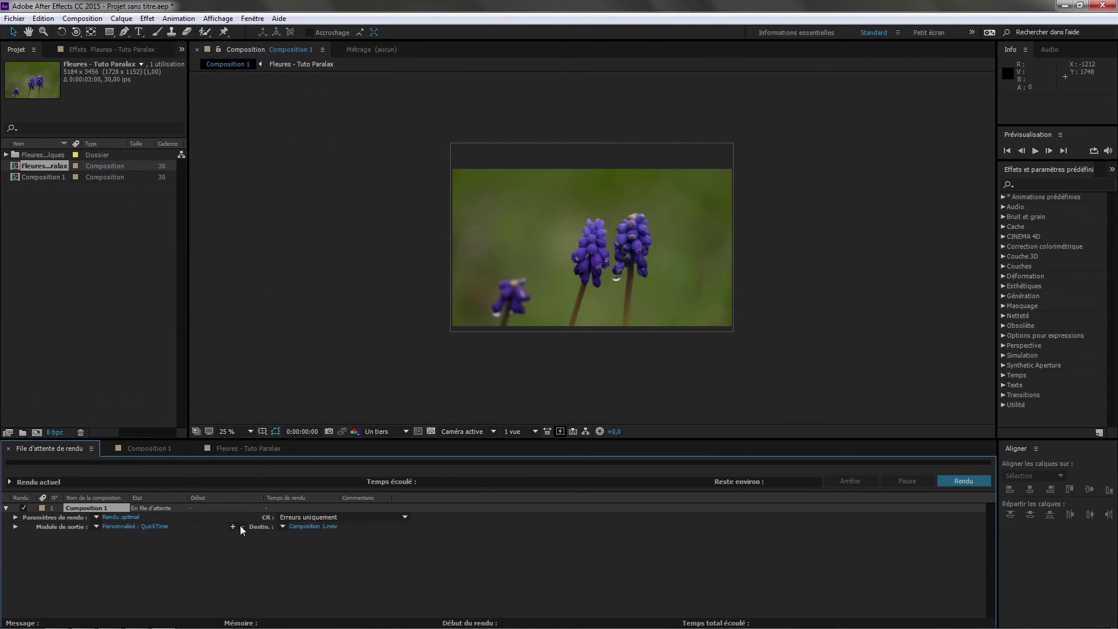
Check the output destination of Composition 1.mov without changing it, and start the render
{"action": "left_click", "coordinate": [321, 527]}
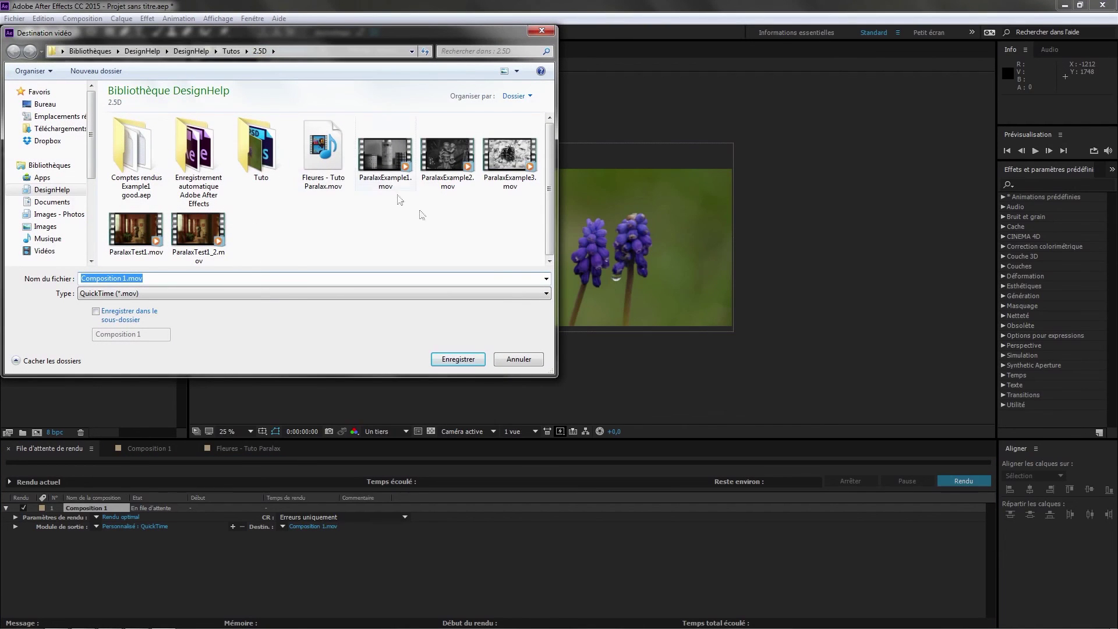
{"action": "left_click", "coordinate": [513, 361]}
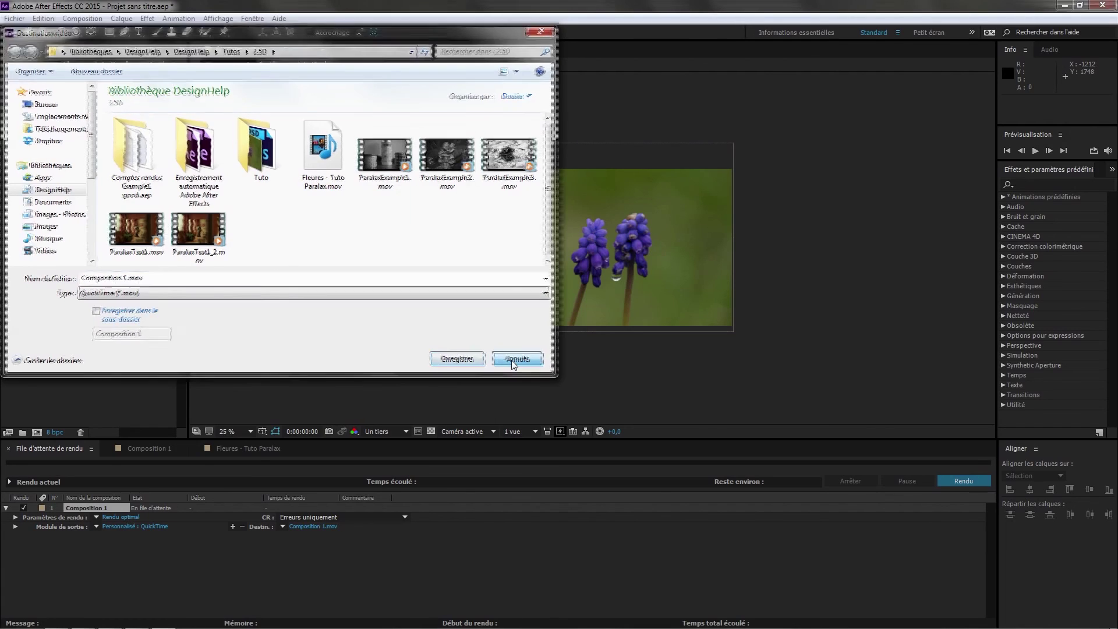
{"action": "left_click", "coordinate": [974, 485]}
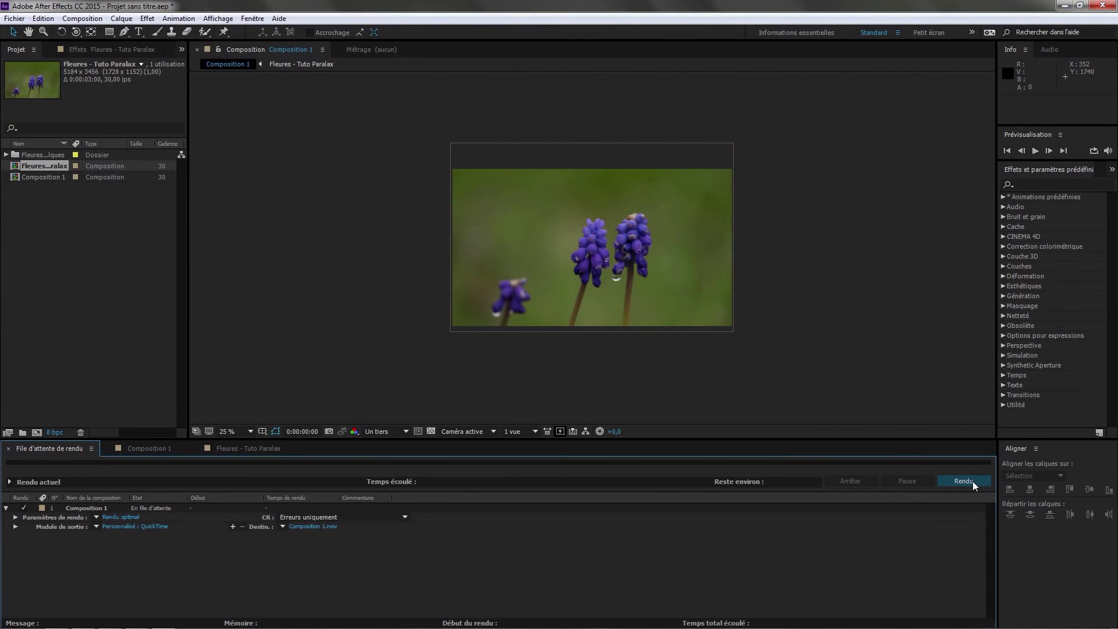